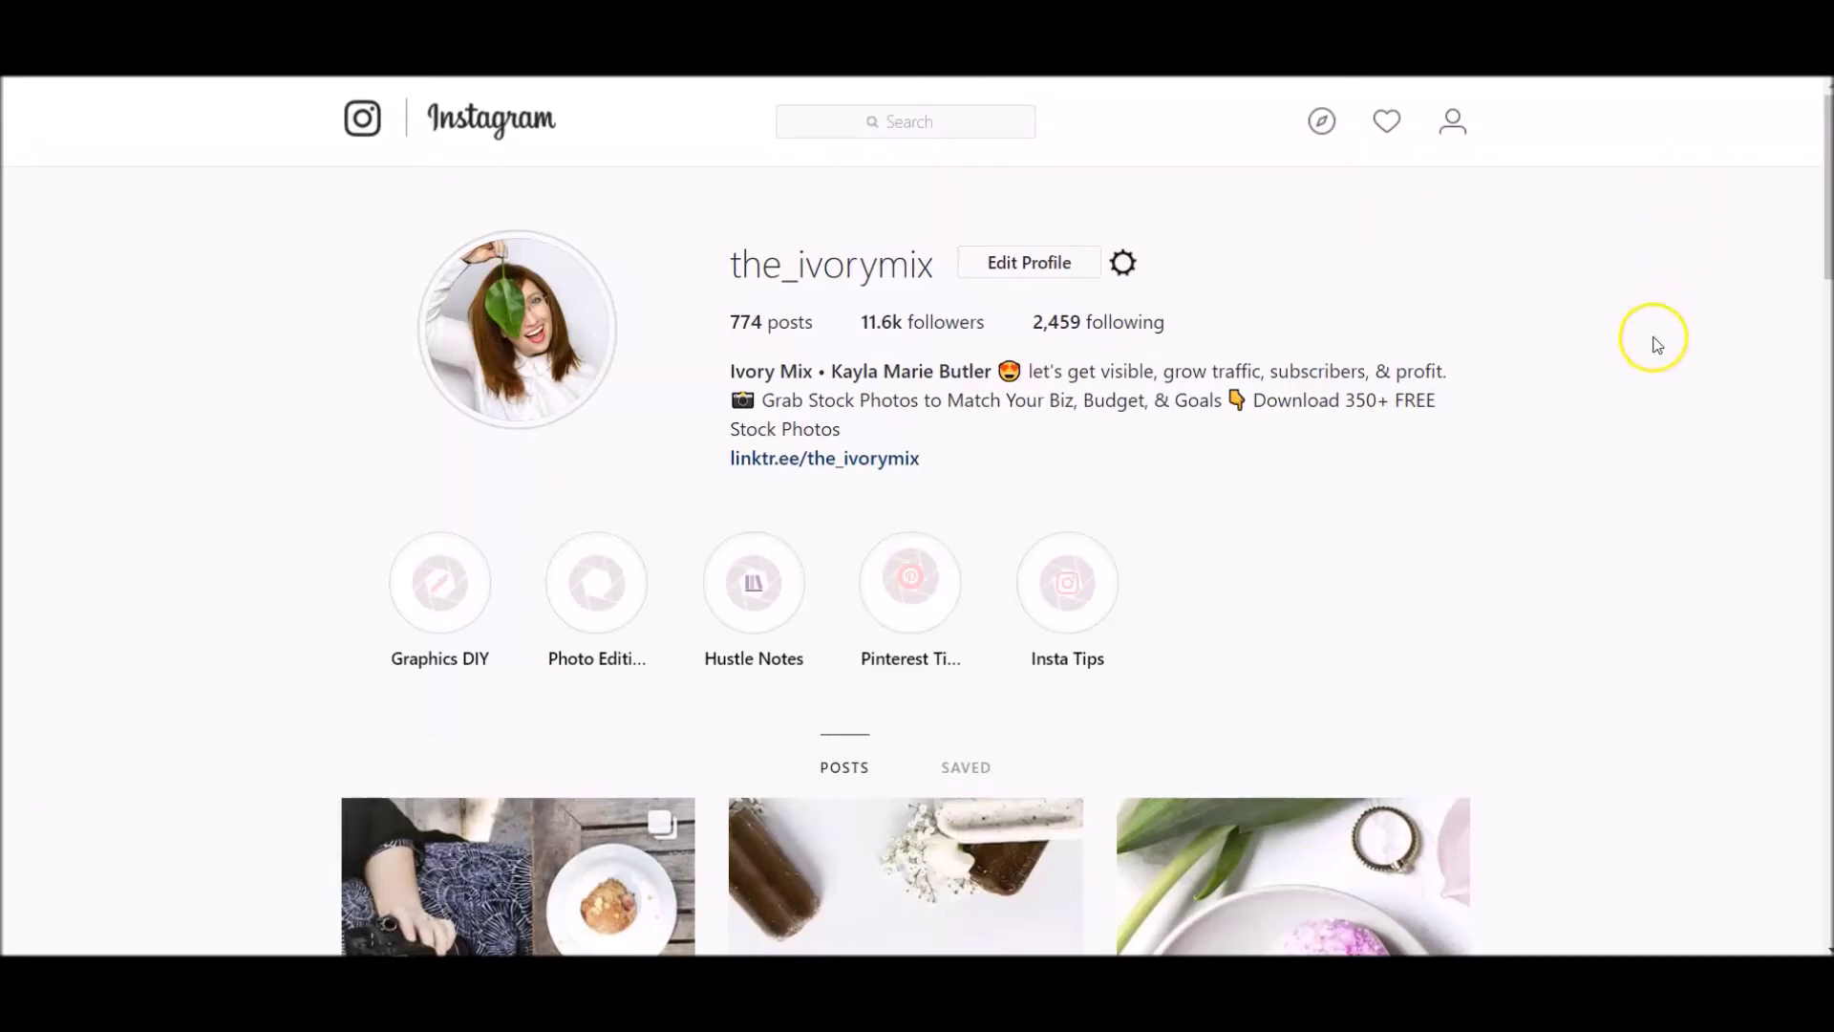
scroll(1656, 345, down, 2)
scroll(1648, 349, down, 2)
scroll(1648, 349, down, 2)
scroll(1595, 415, down, 2)
scroll(1596, 413, down, 2)
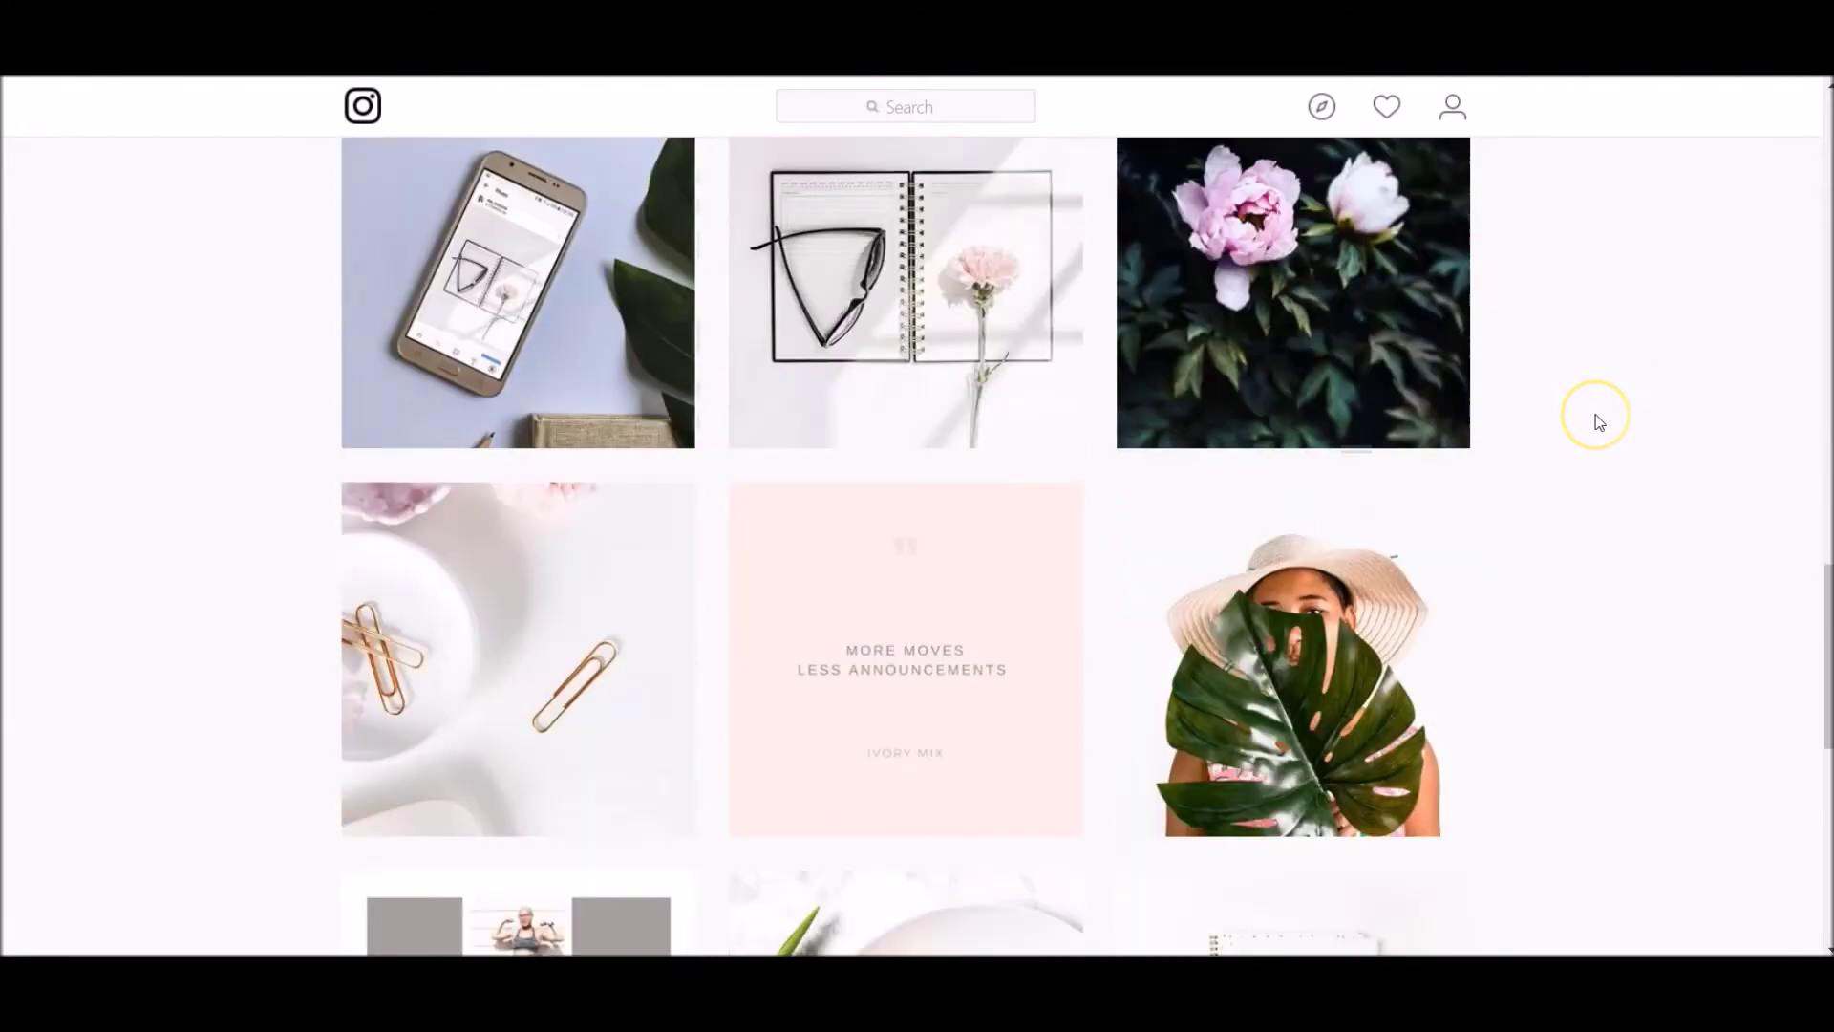
scroll(1599, 422, down, 1)
scroll(1599, 422, up, 3)
scroll(1600, 422, up, 10)
scroll(1601, 423, up, 3)
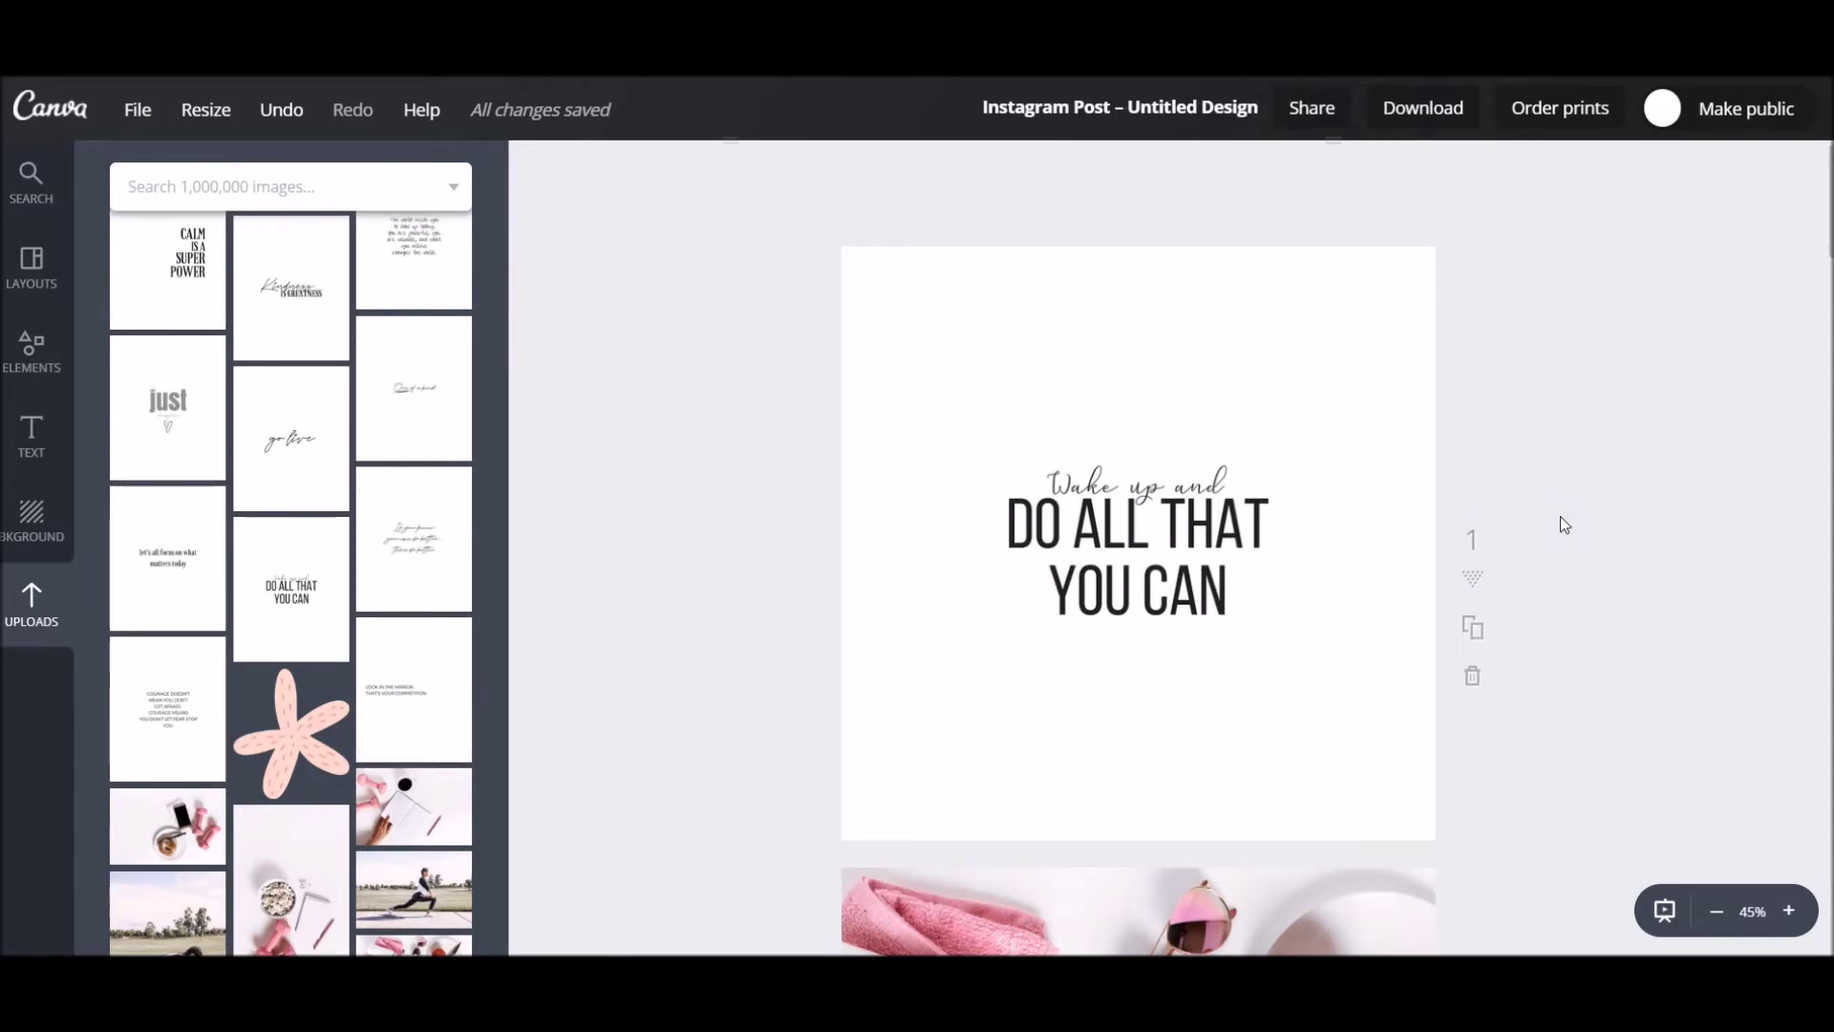
scroll(1563, 523, down, 5)
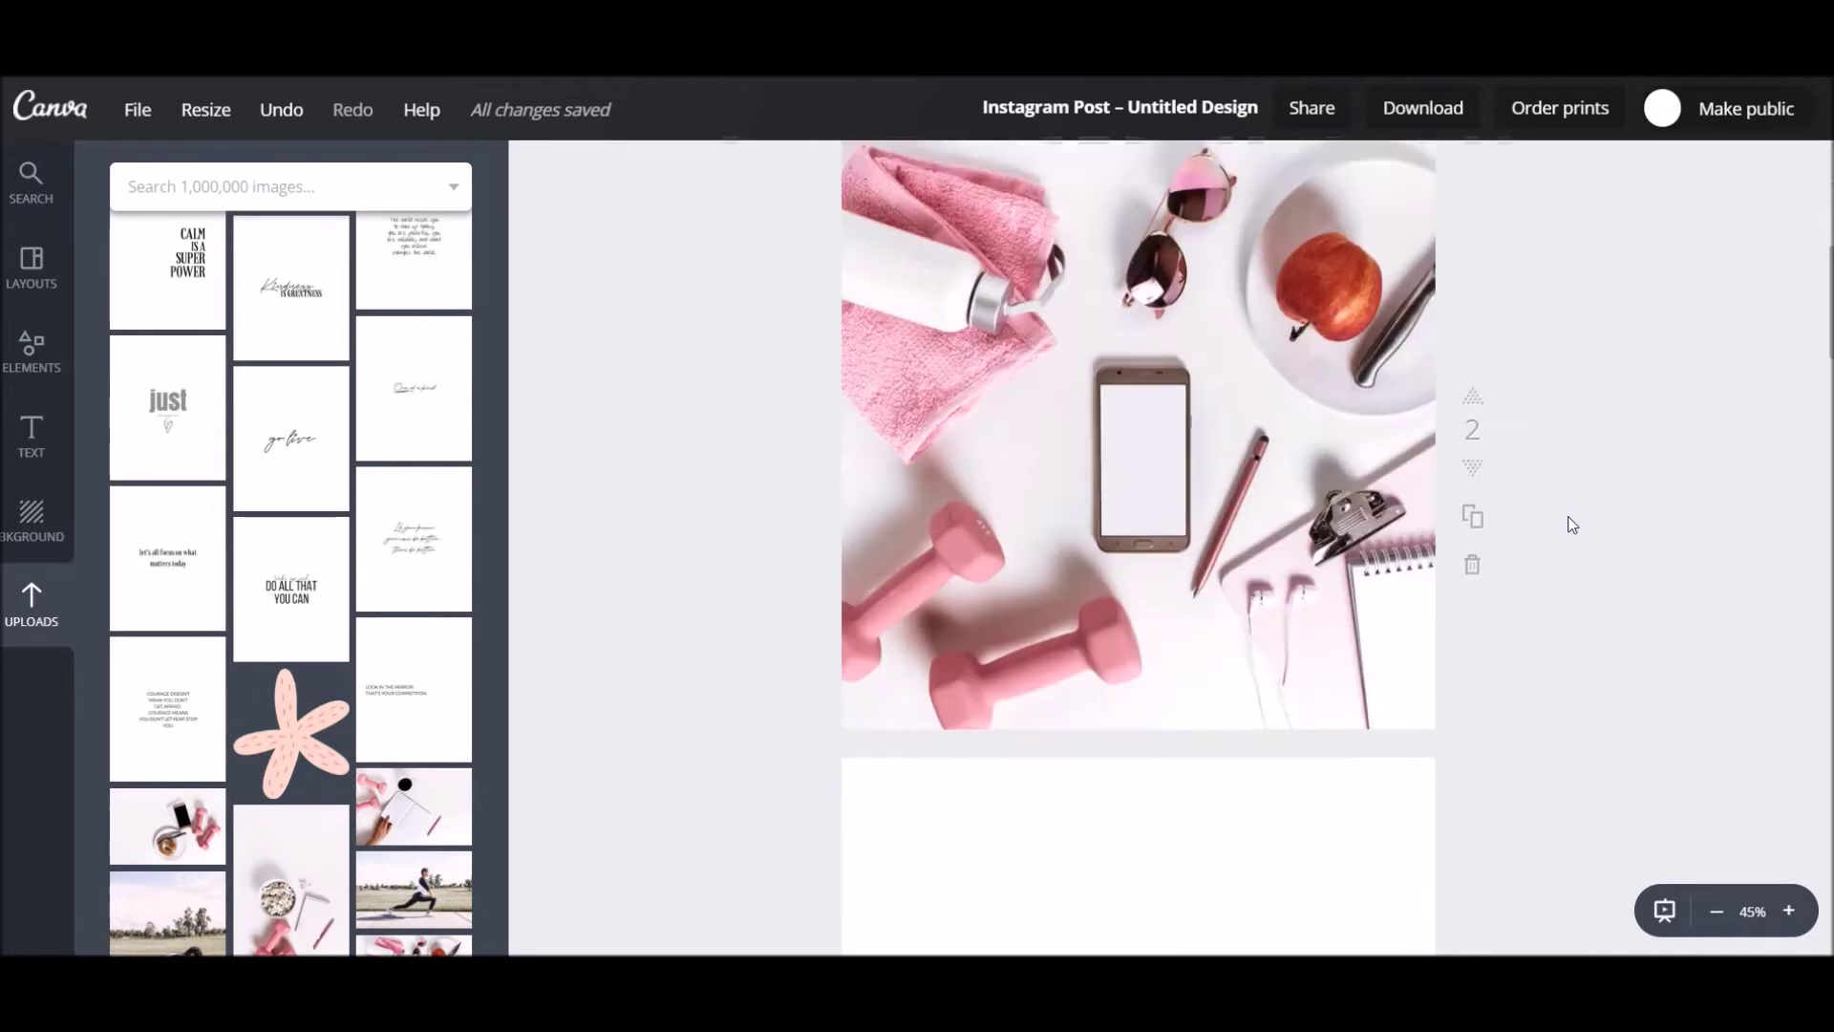
scroll(1570, 525, down, 3)
scroll(1568, 525, down, 3)
scroll(1570, 524, down, 2)
scroll(1570, 525, down, 2)
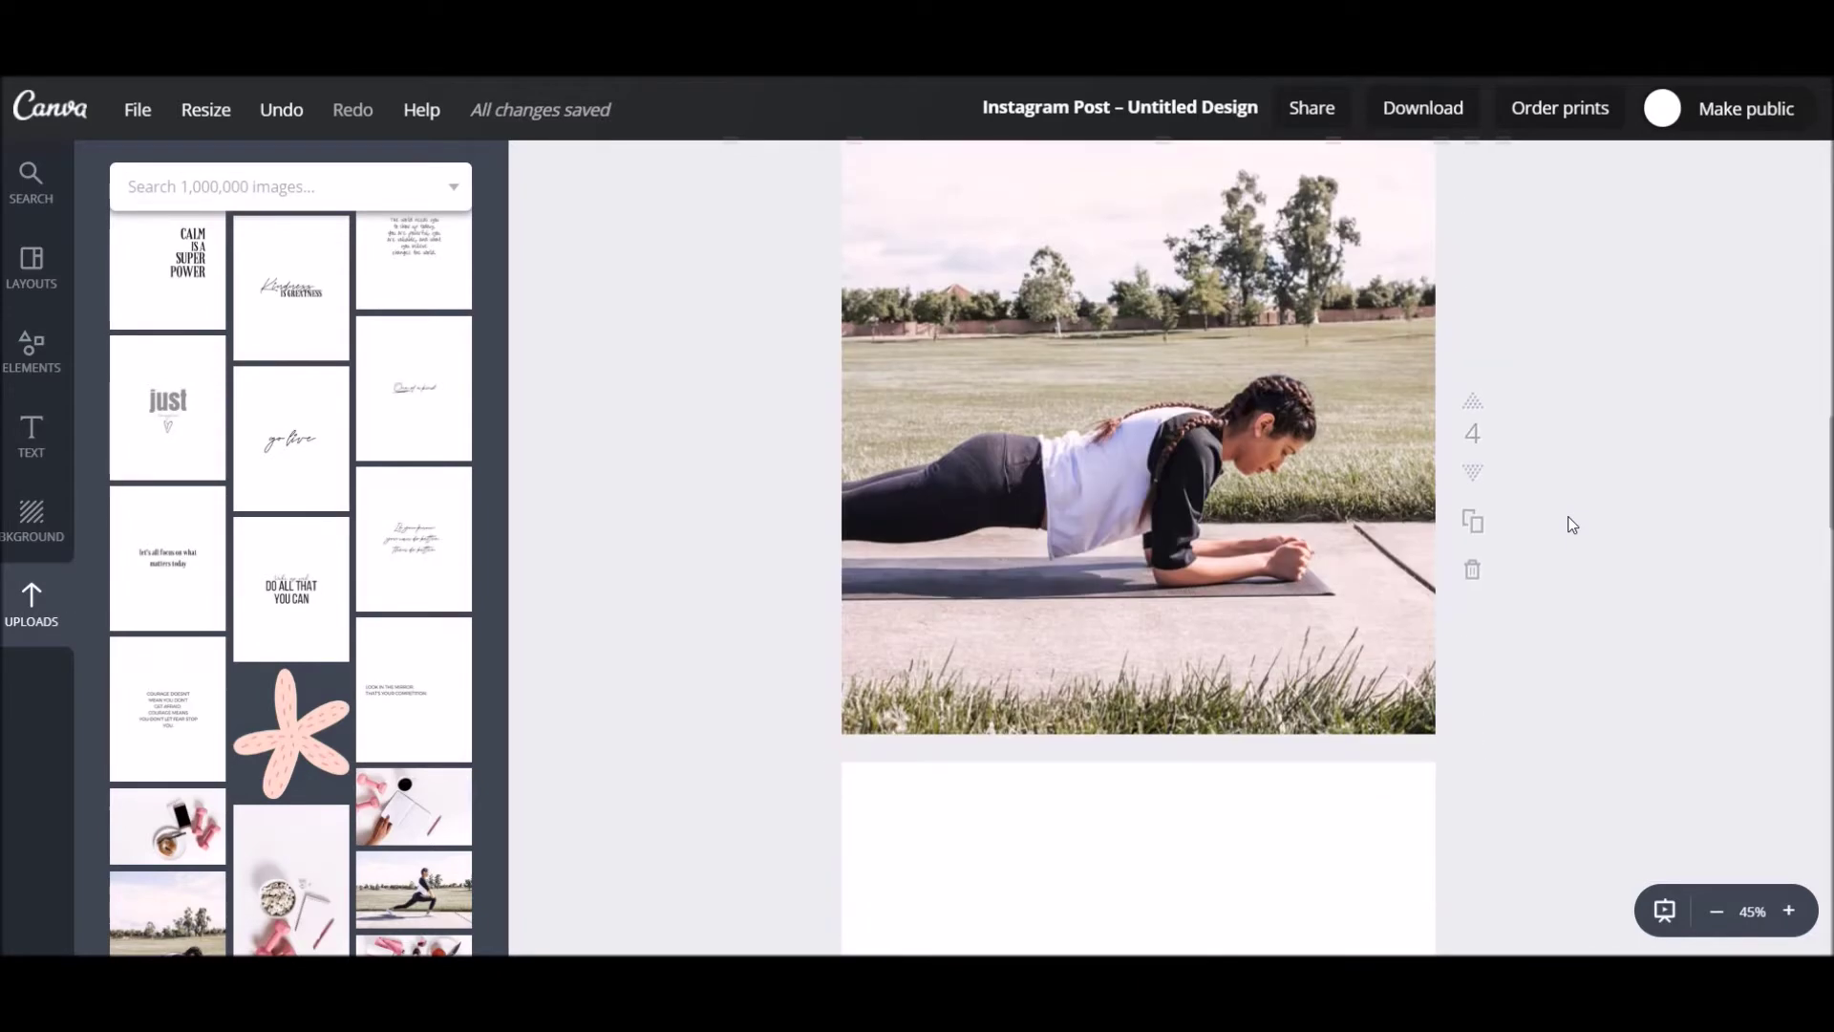
scroll(1570, 524, down, 1)
scroll(1570, 524, down, 8)
scroll(1569, 524, down, 4)
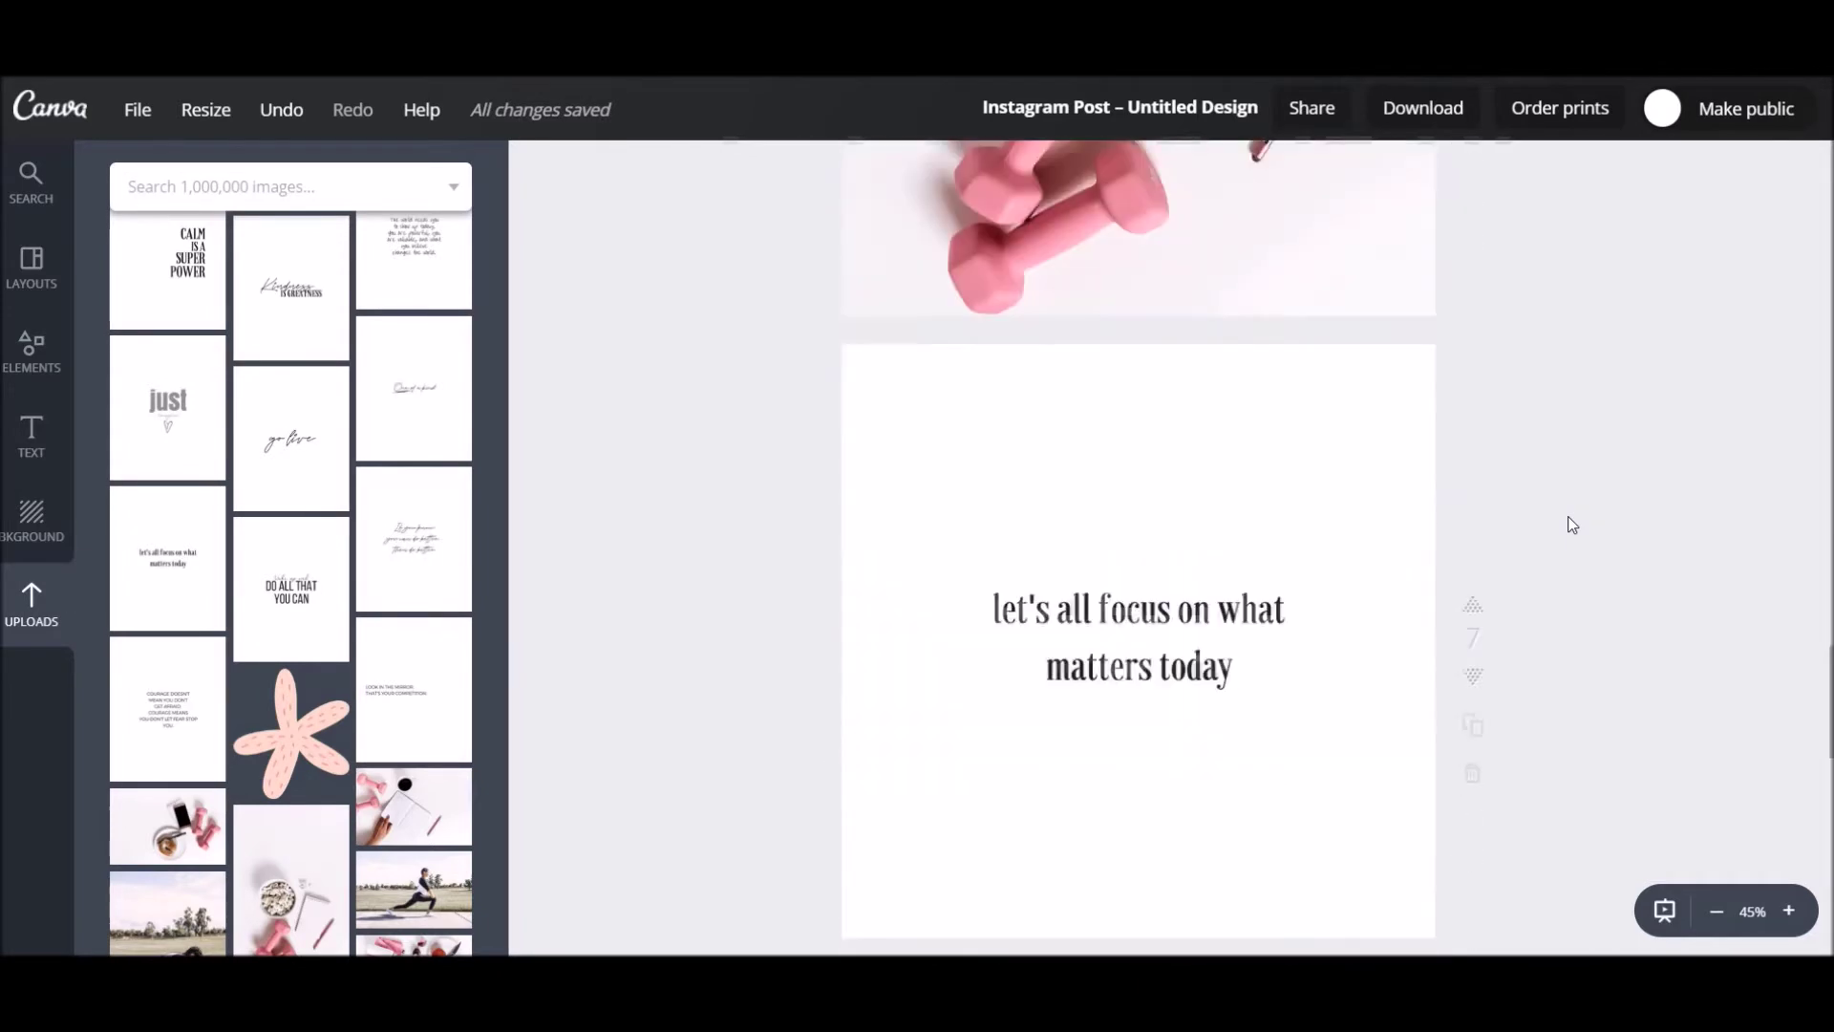
scroll(1570, 524, down, 2)
scroll(1569, 525, down, 7)
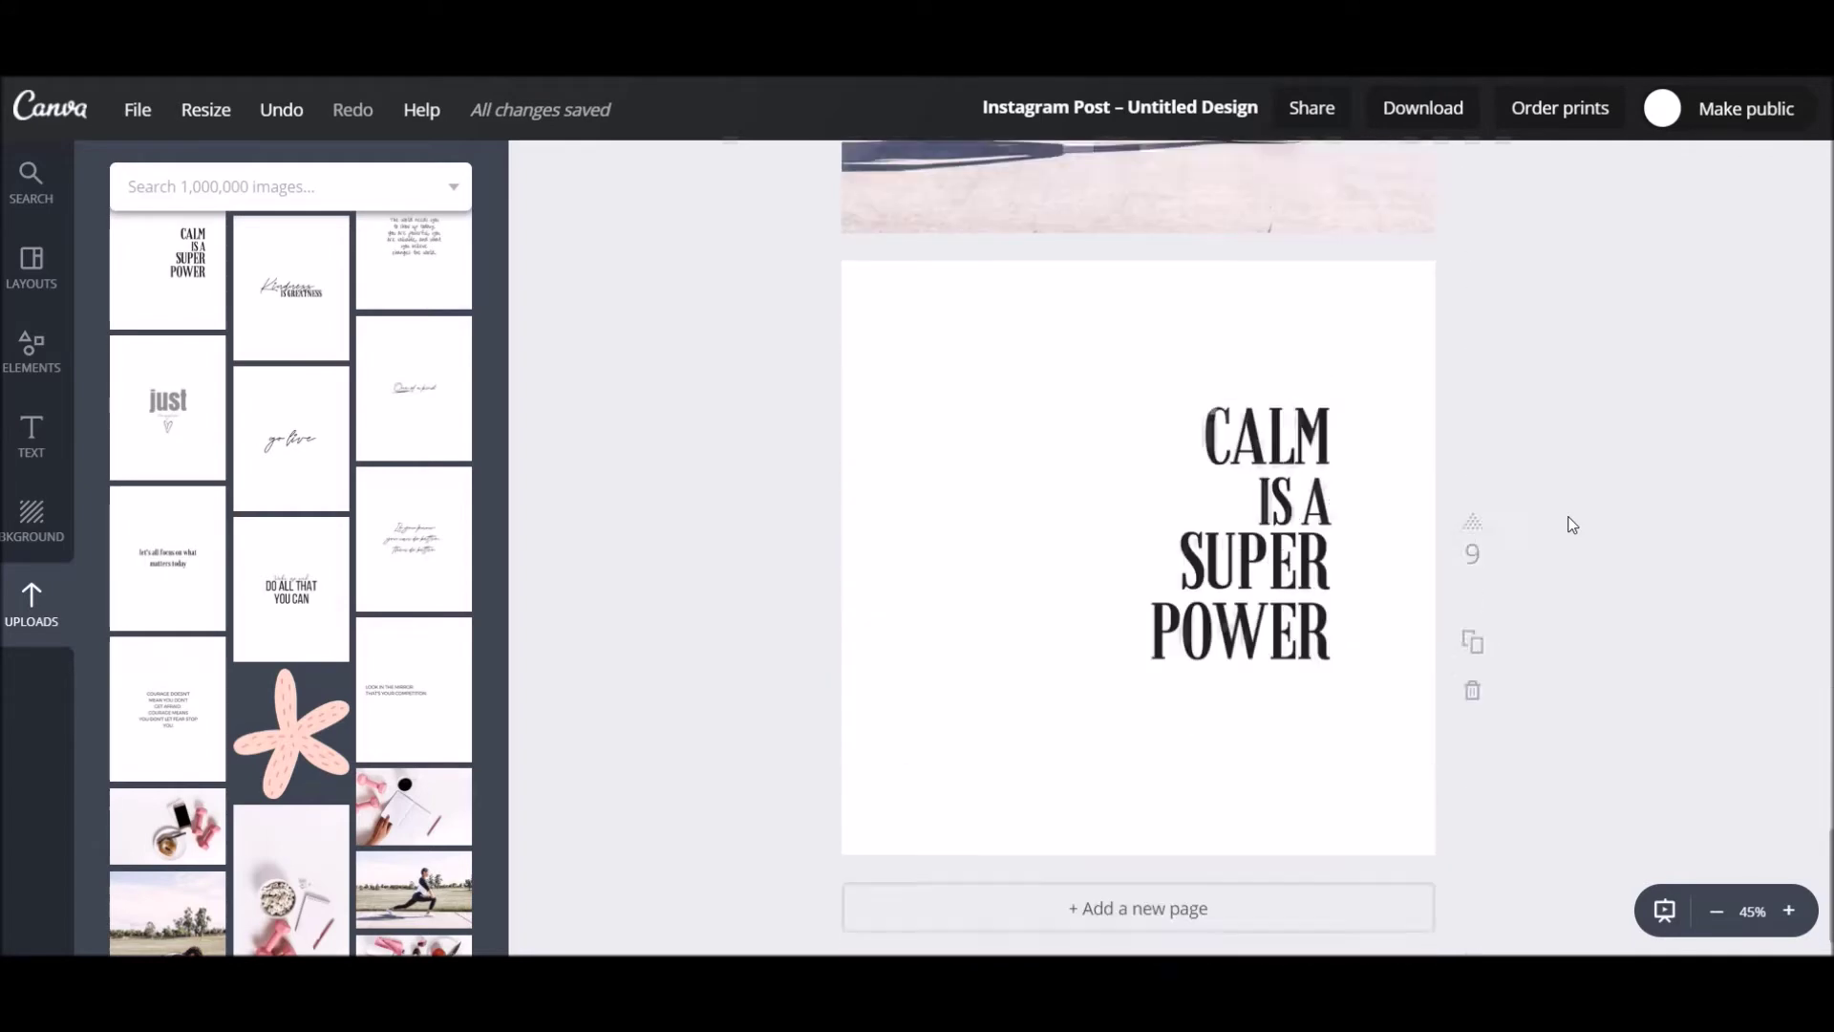
scroll(1533, 436, down, 2)
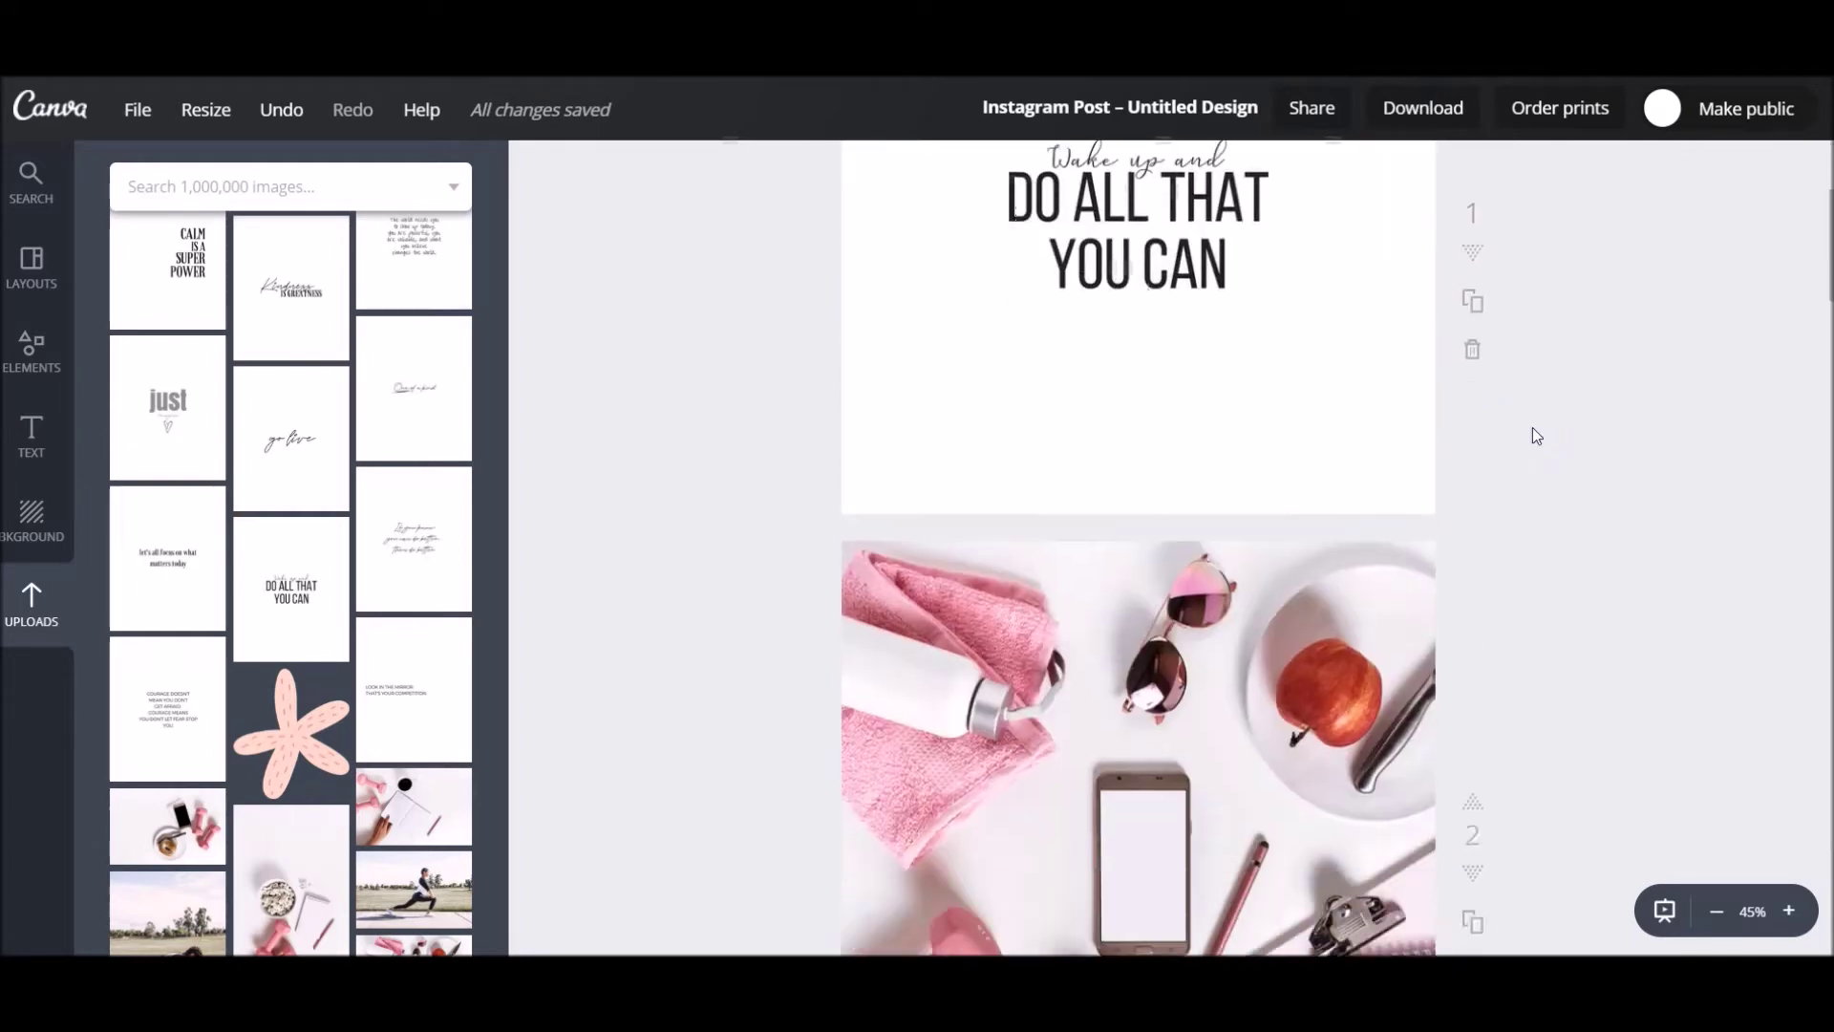
scroll(1532, 428, down, 5)
Export all Canva pages as PNG files, with All pages selected, and wait for preparation
click(1521, 449)
scroll(1521, 449, up, 5)
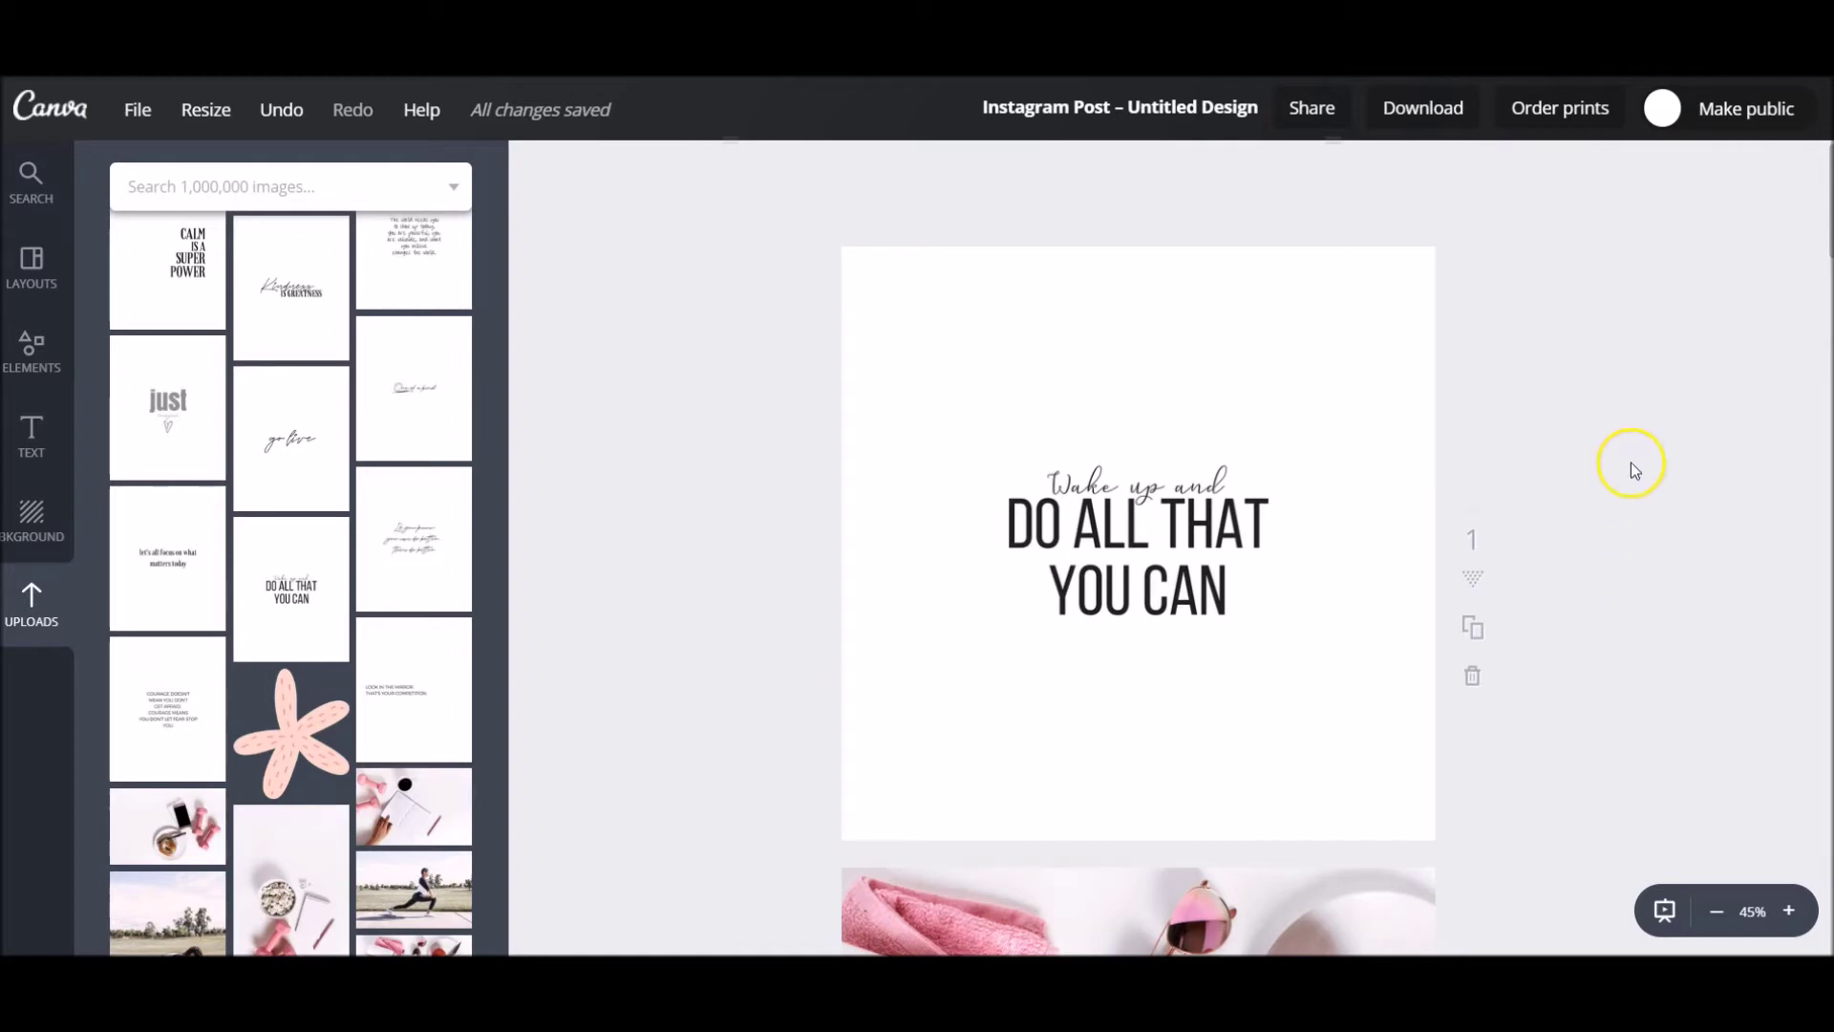
click(1426, 112)
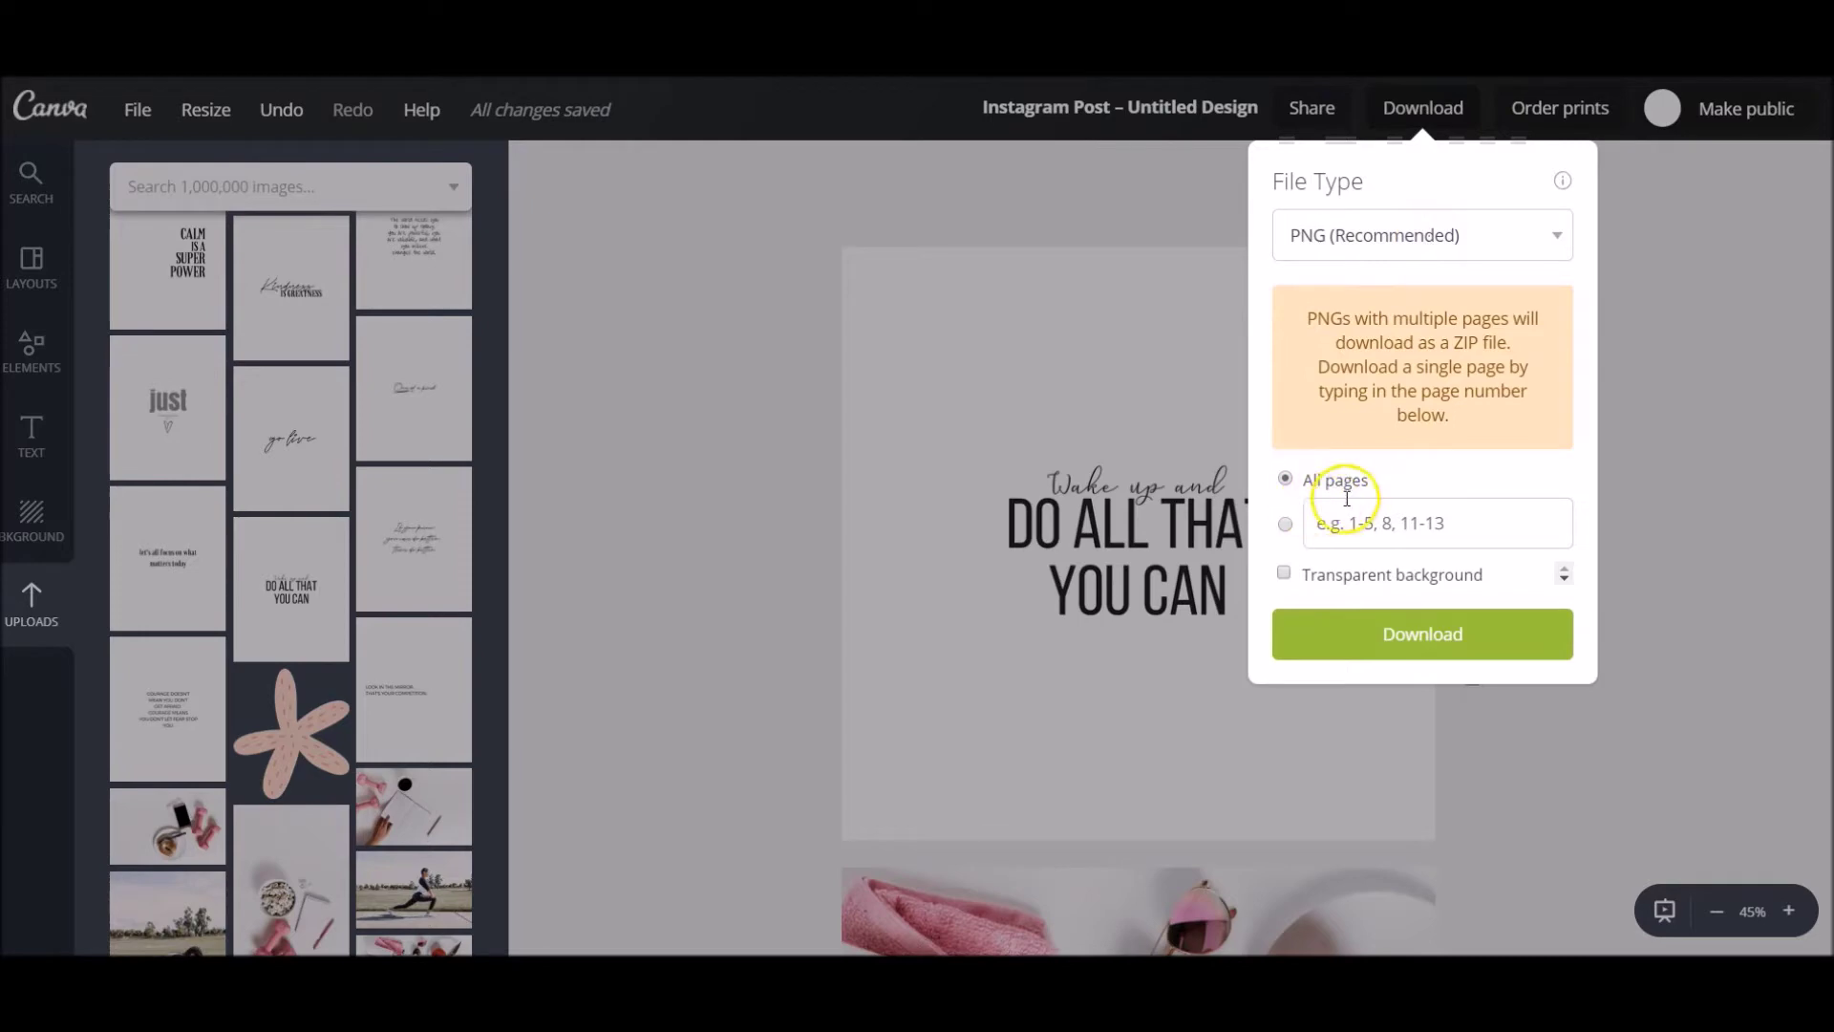
click(1441, 652)
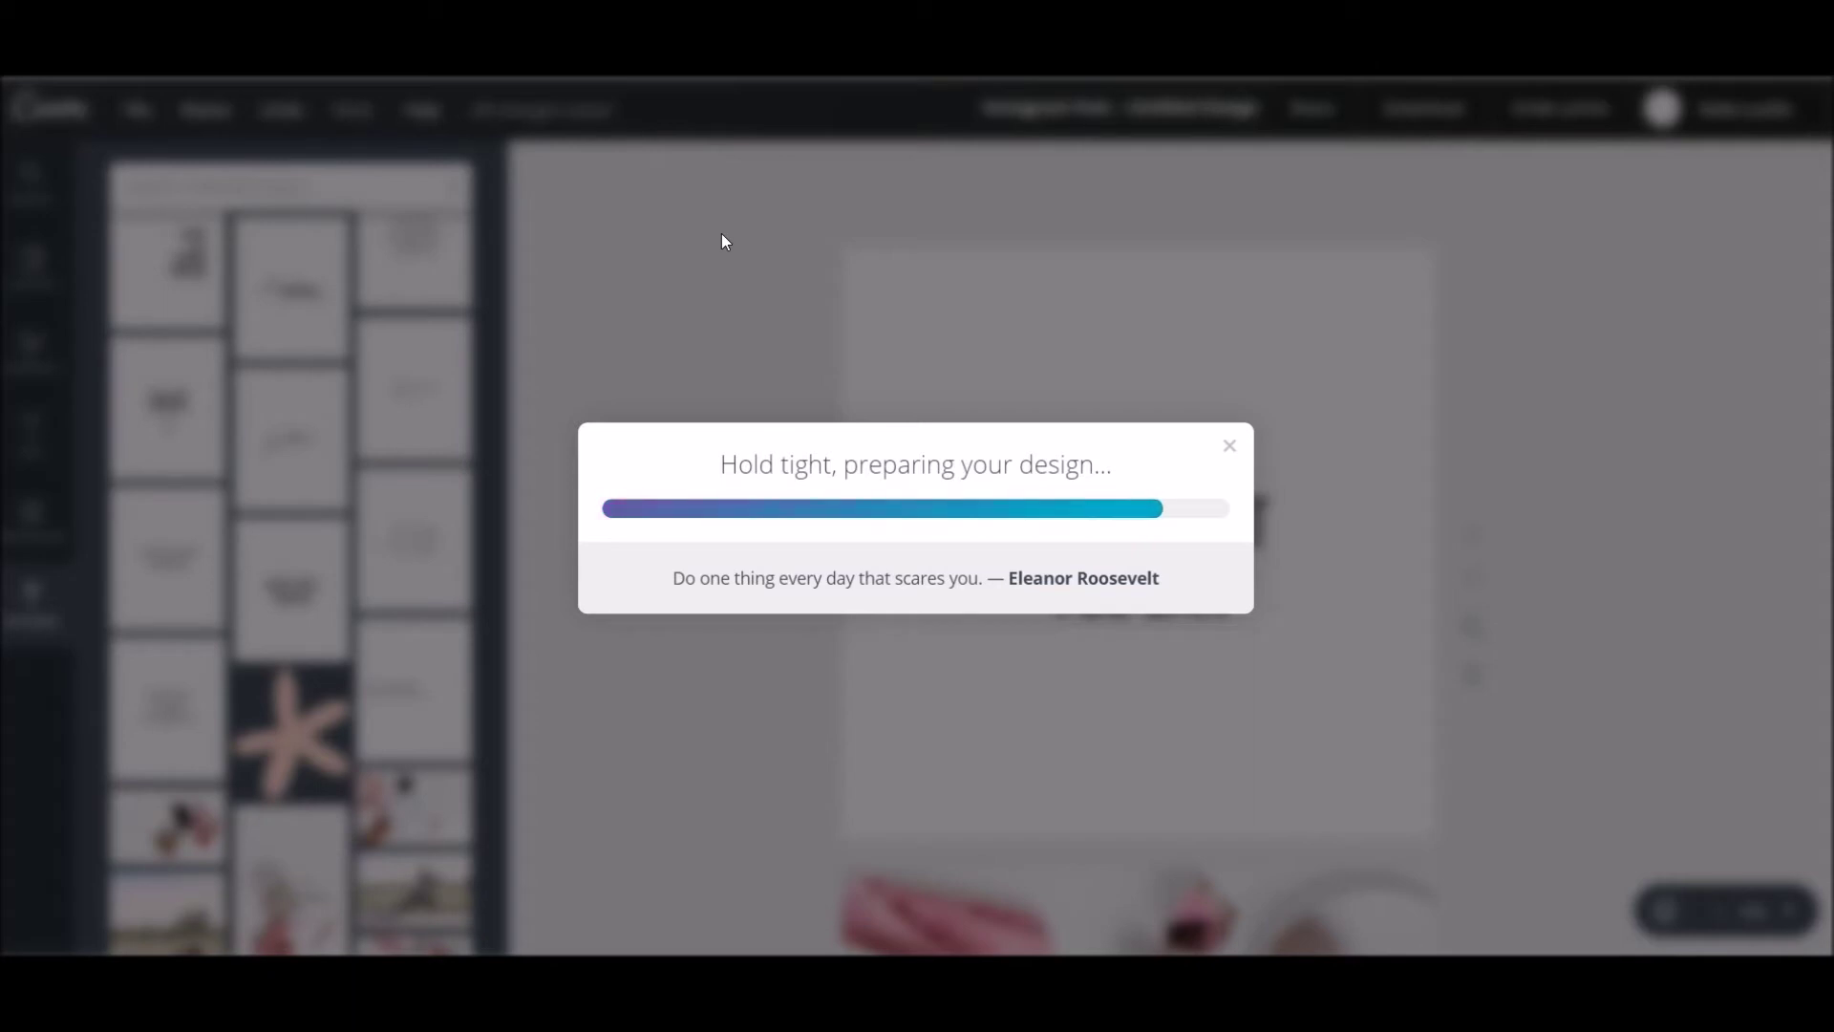
click(740, 243)
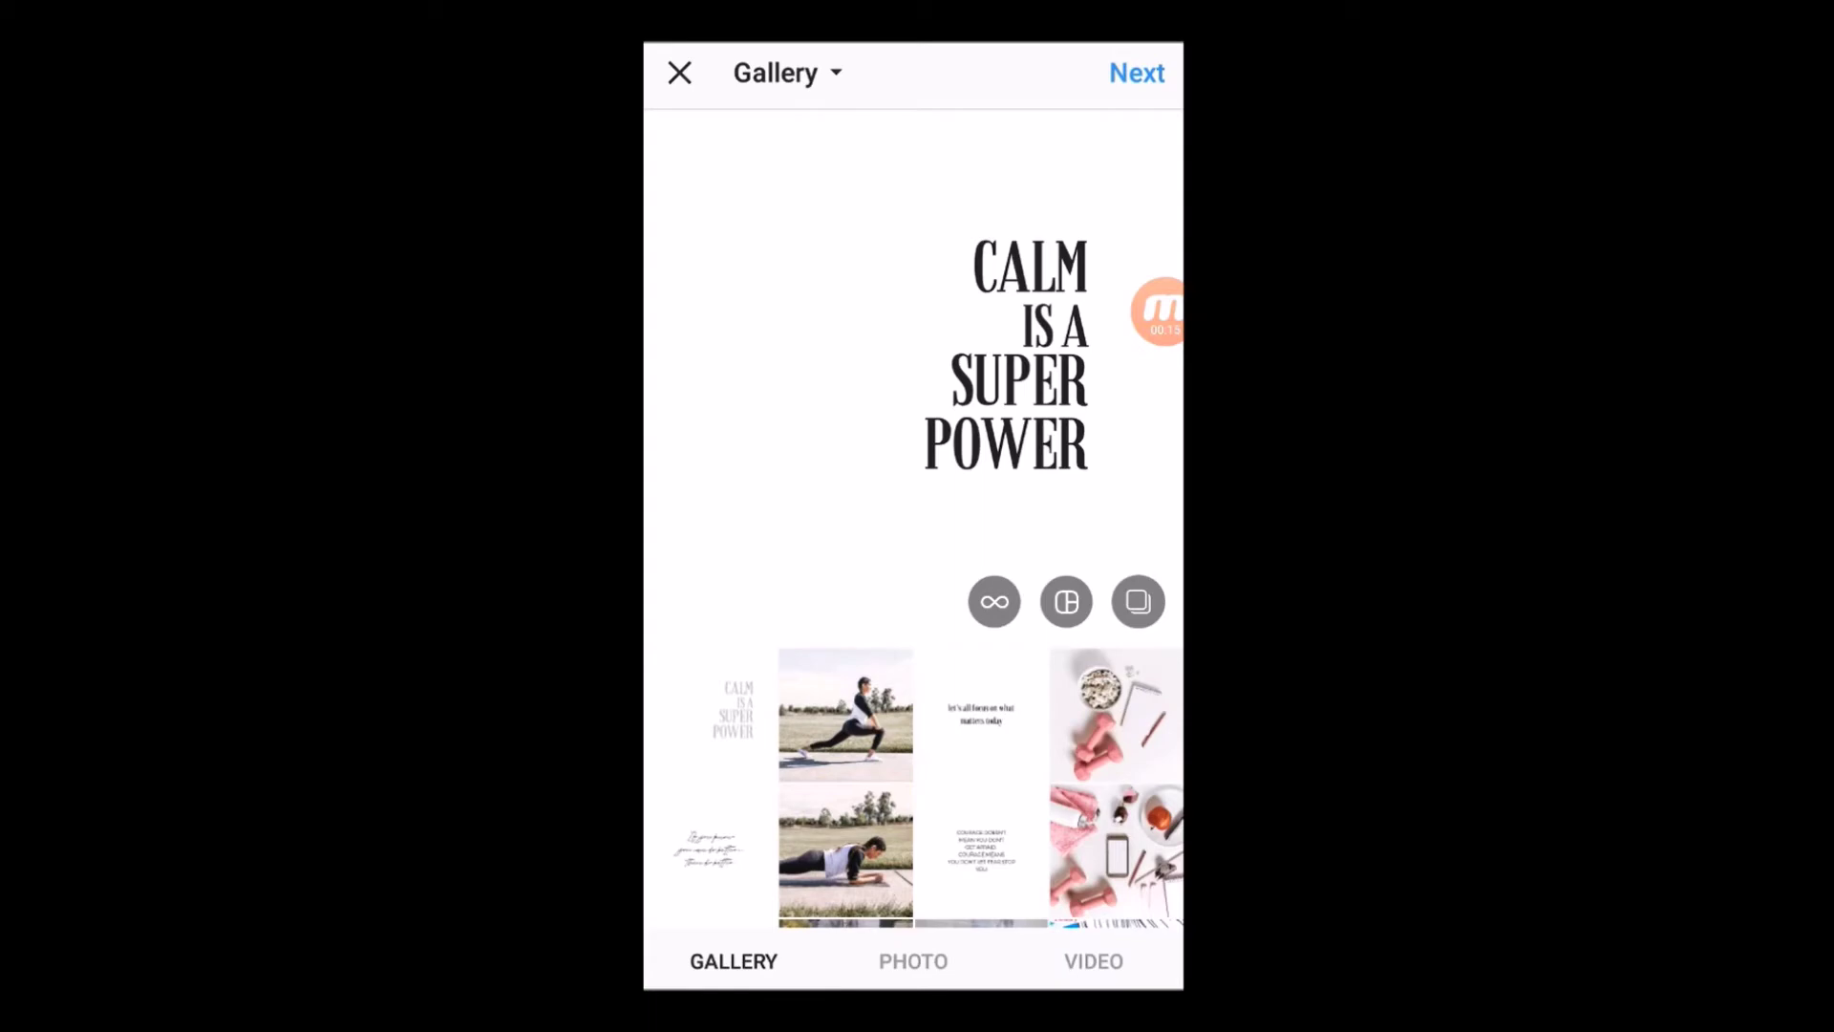
scroll(913, 788, down, 5)
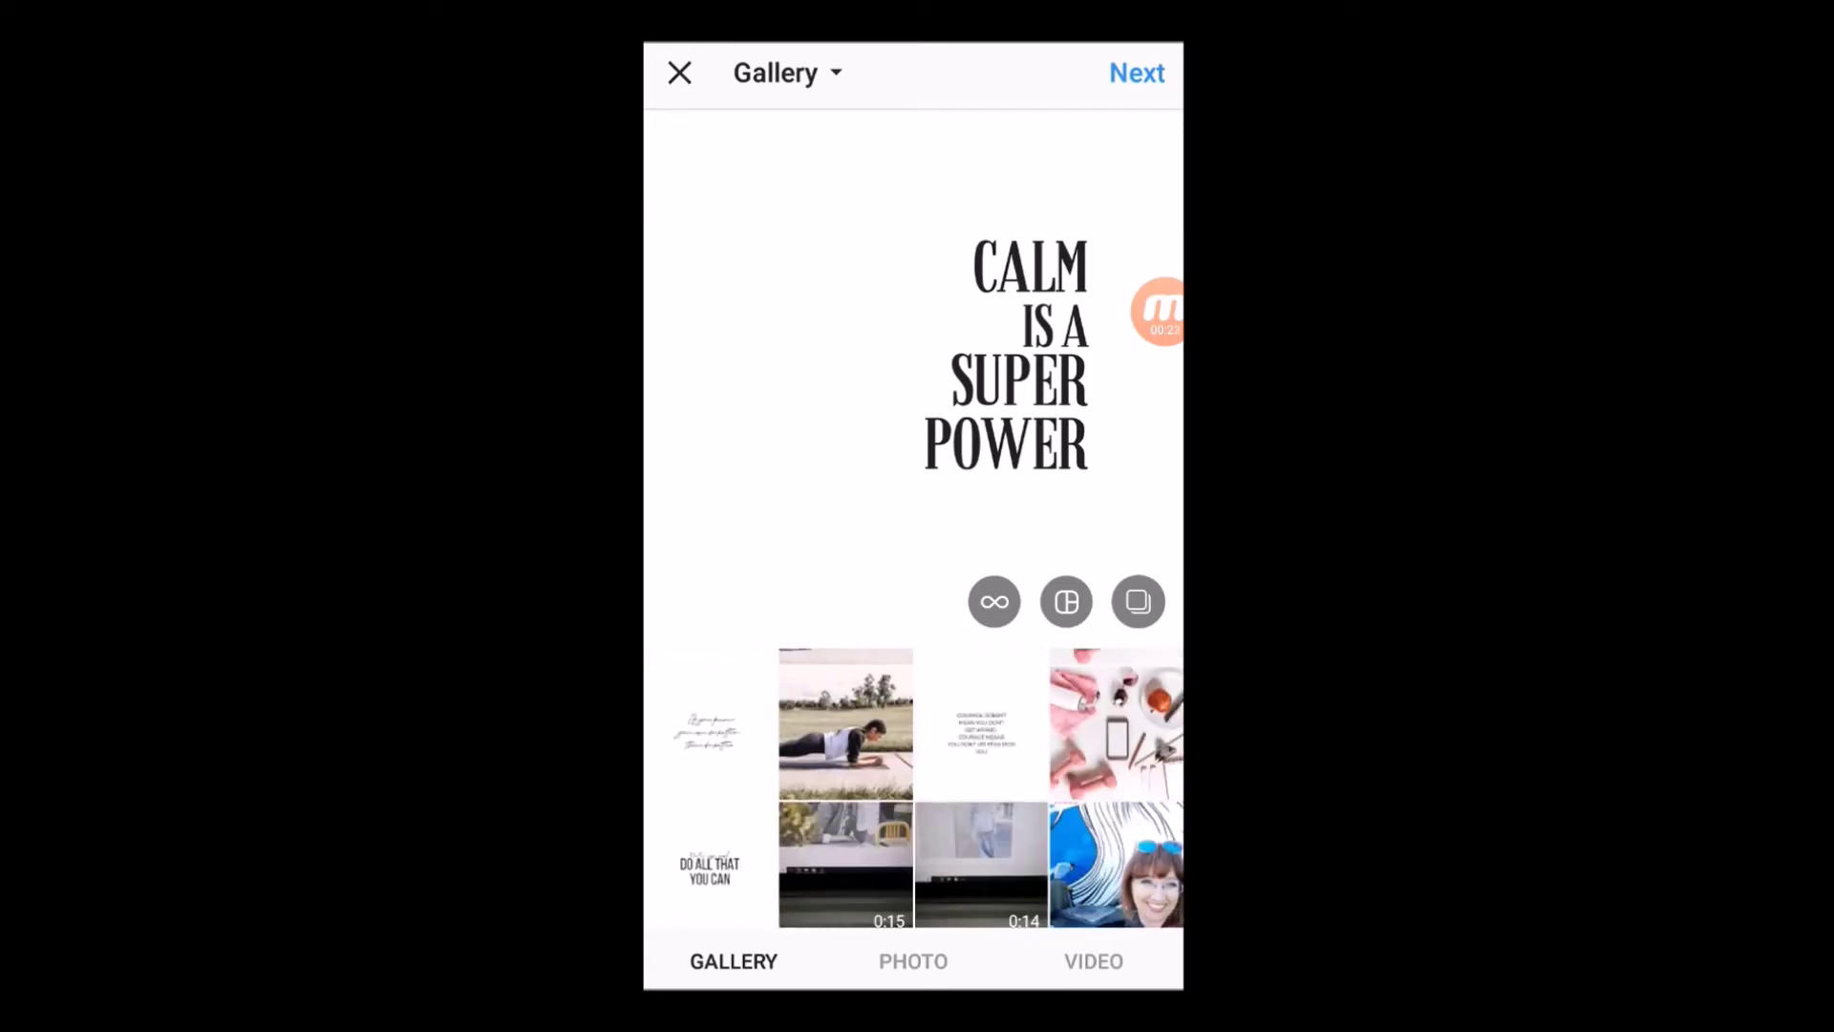
Pick the DO ALL THAT YOU CAN image, skip past filters, and open the caption field
click(710, 718)
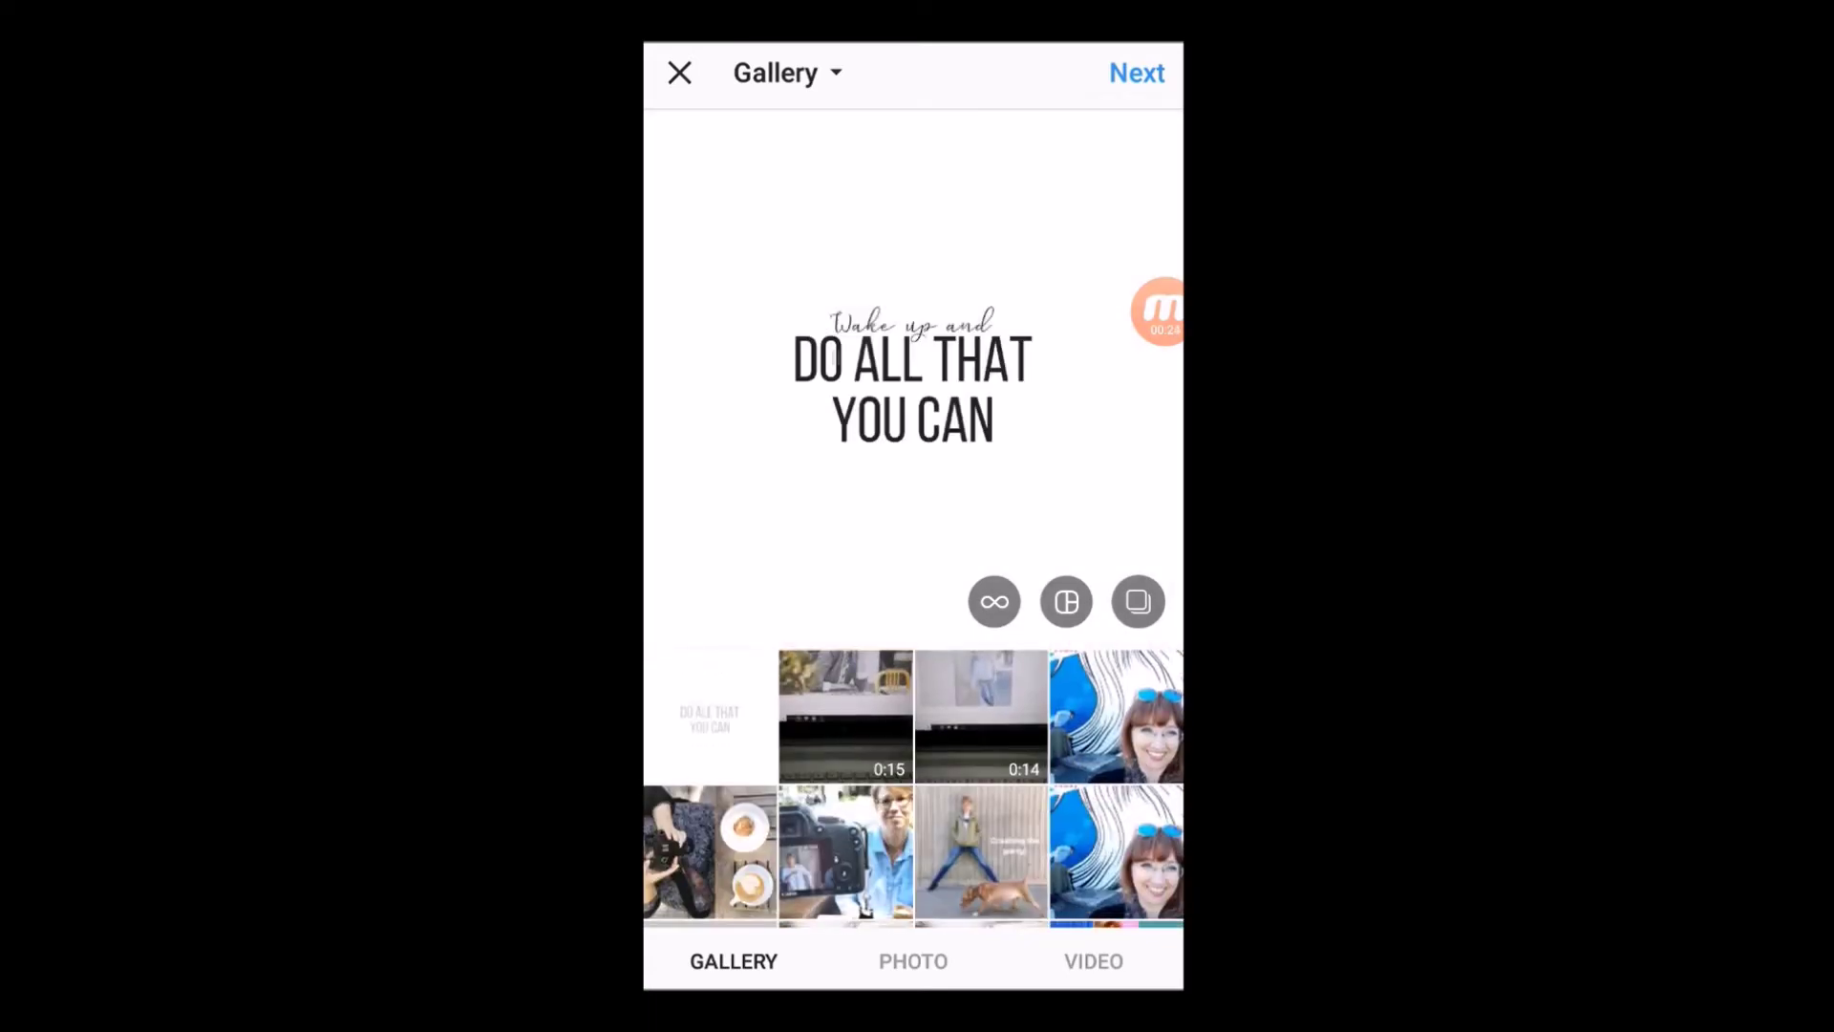
click(1136, 74)
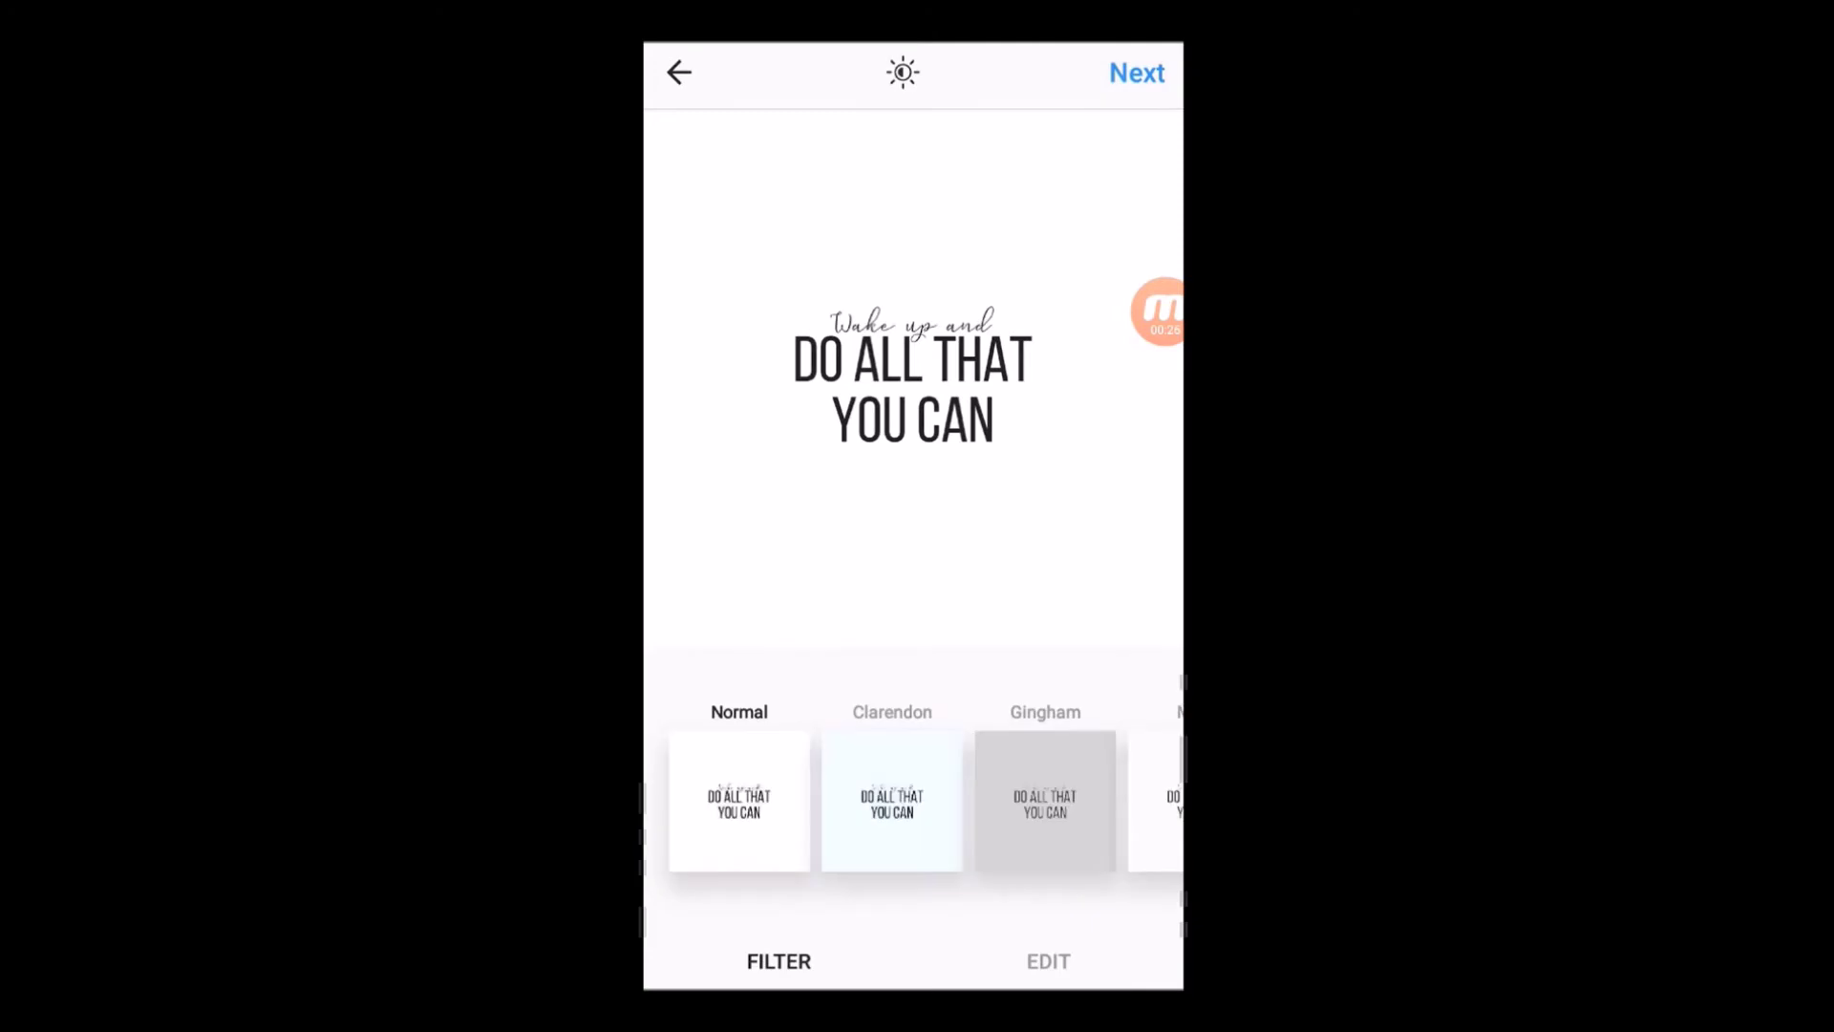
click(1136, 73)
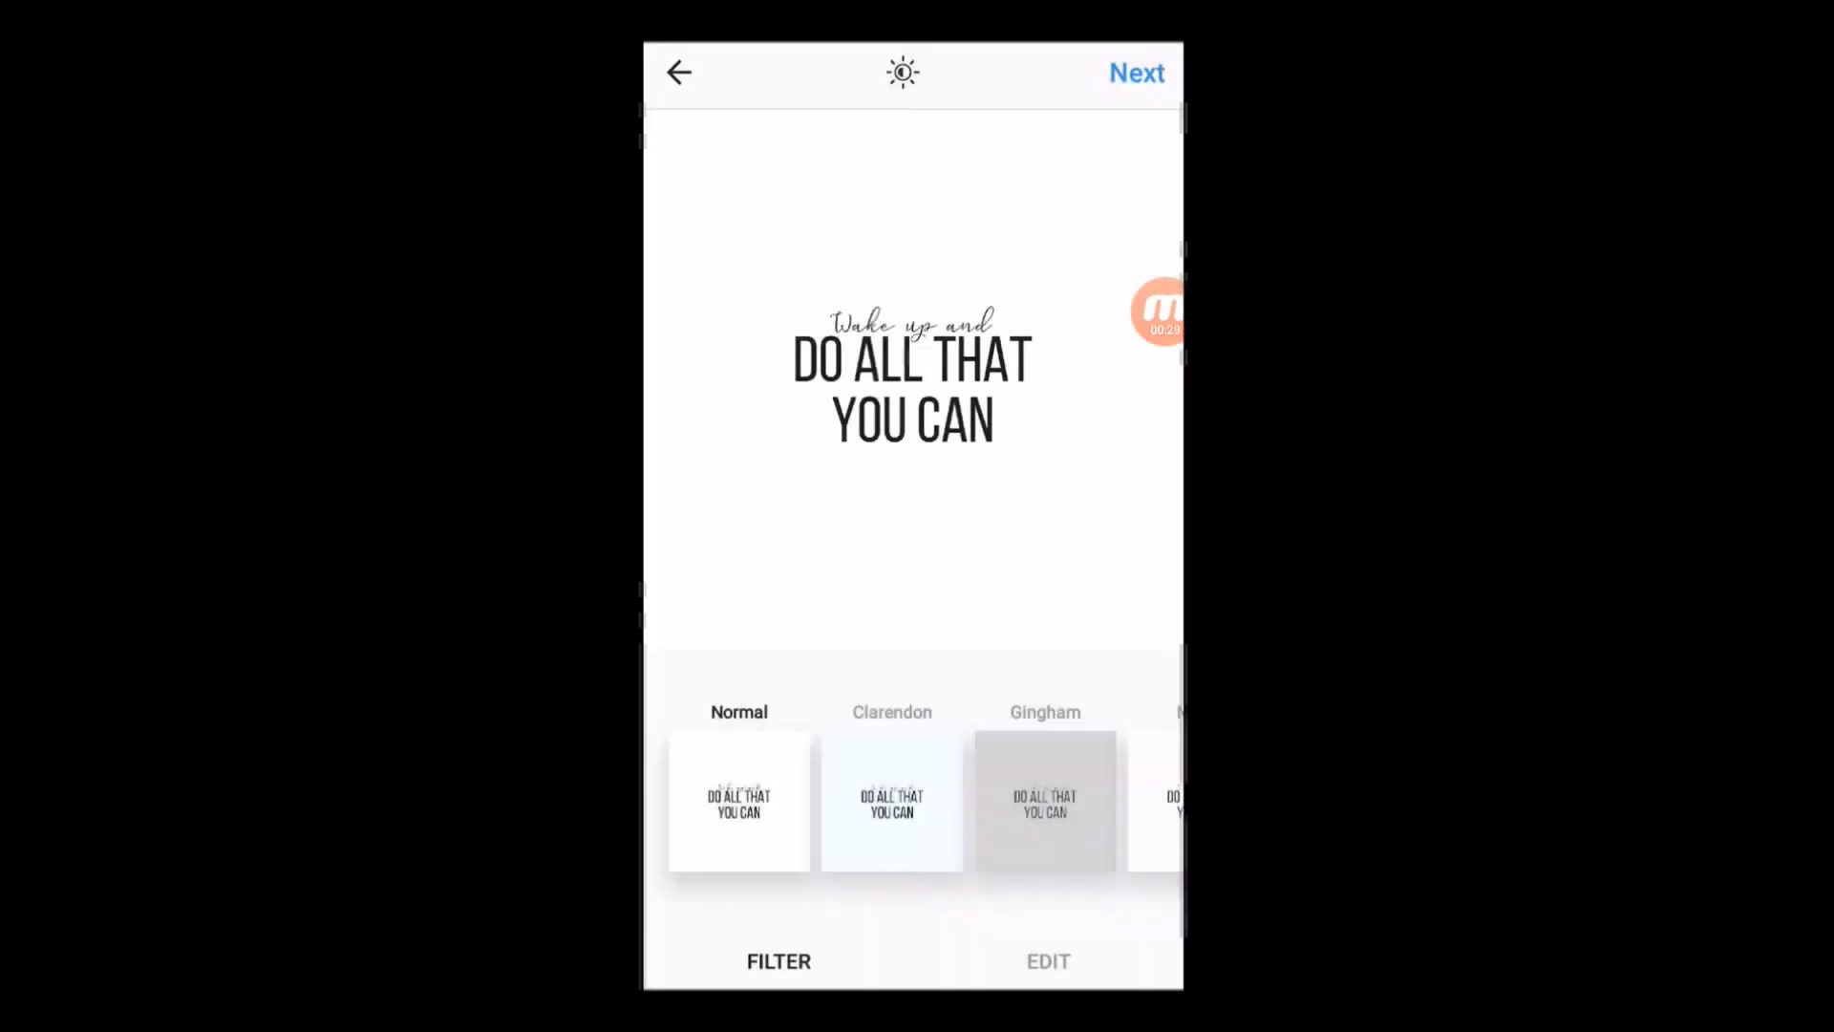
click(827, 201)
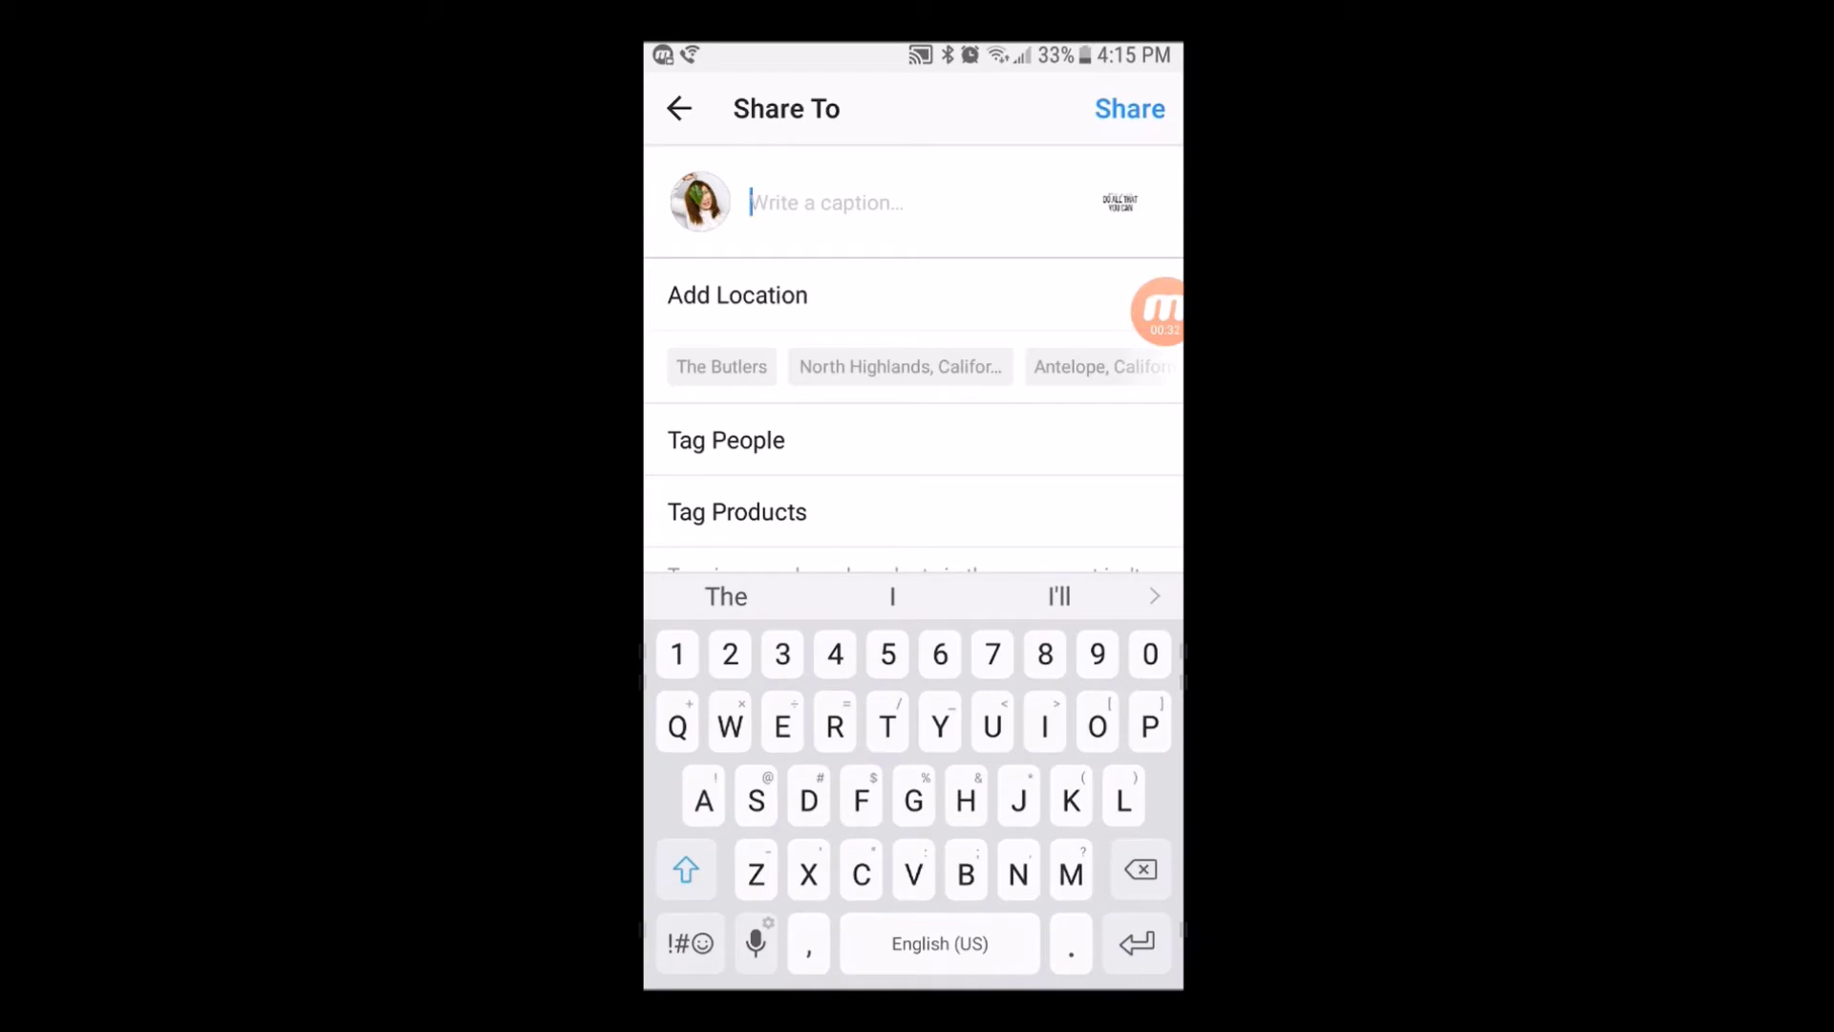
Caption the DO ALL THAT YOU CAN post, back out of it, and choose Save Draft
click(966, 800)
text(ap)
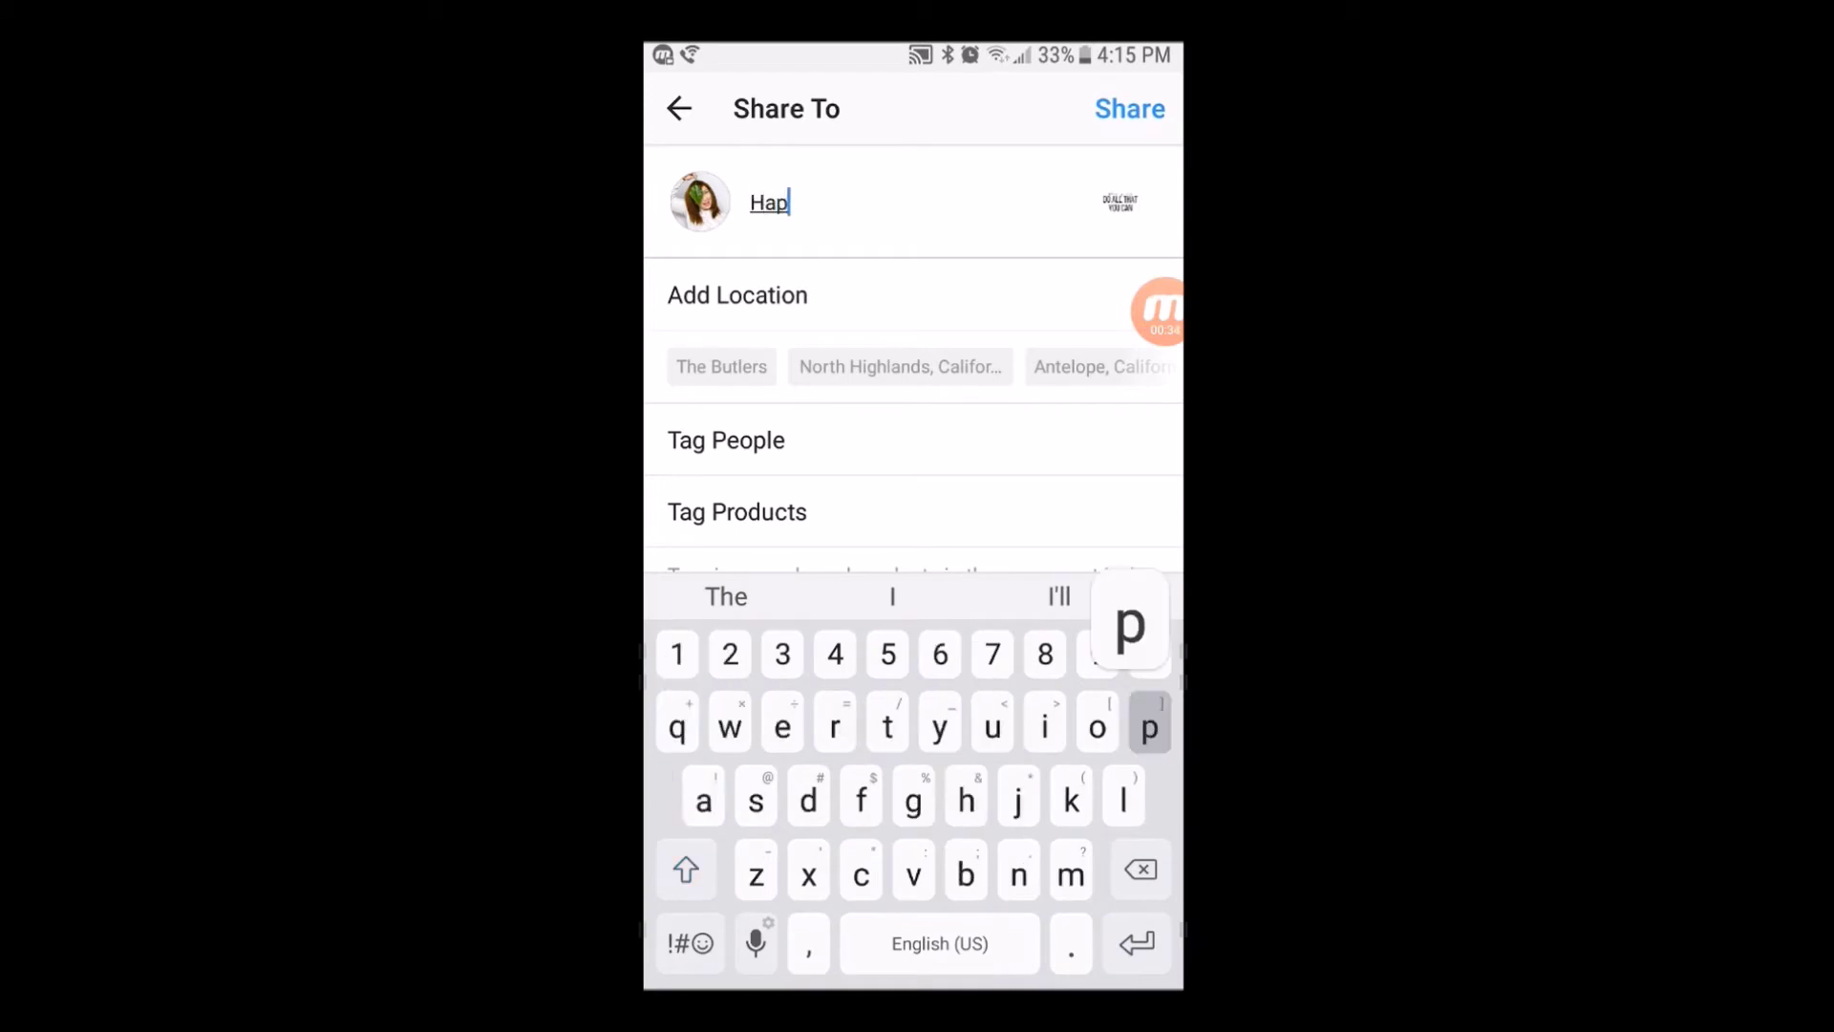
text(py Frida)
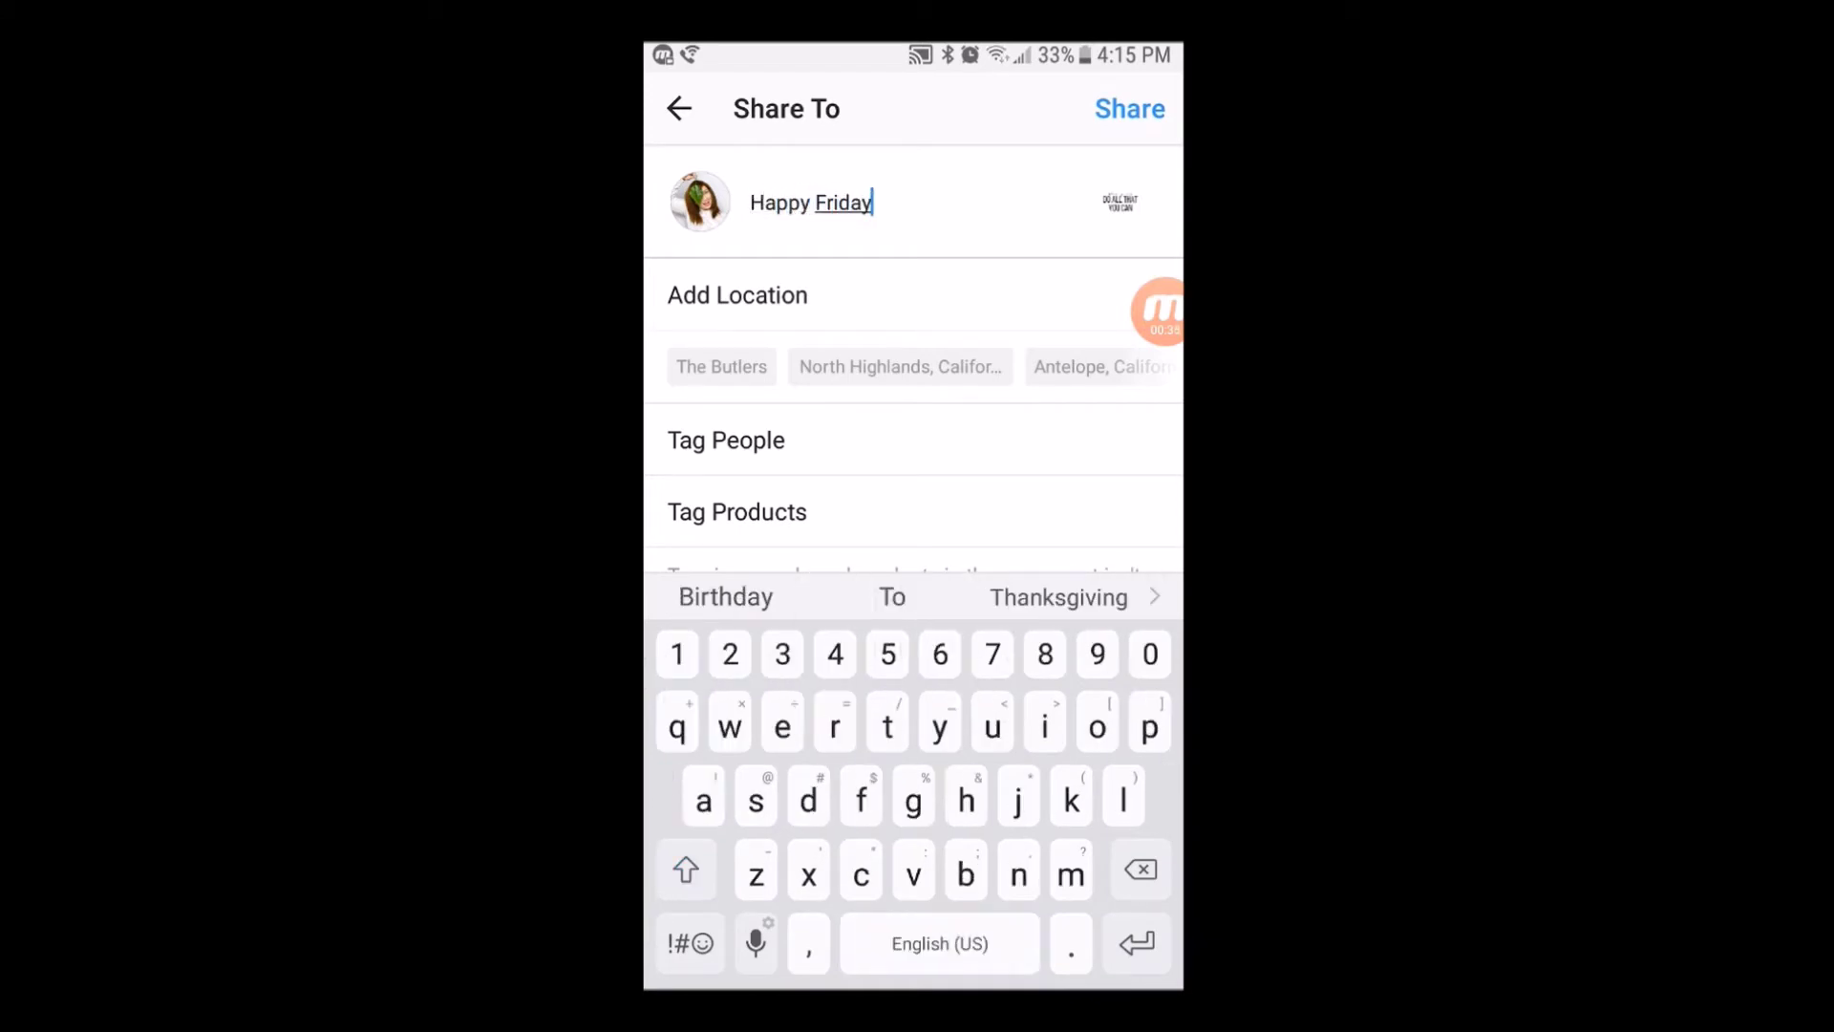
text(y!)
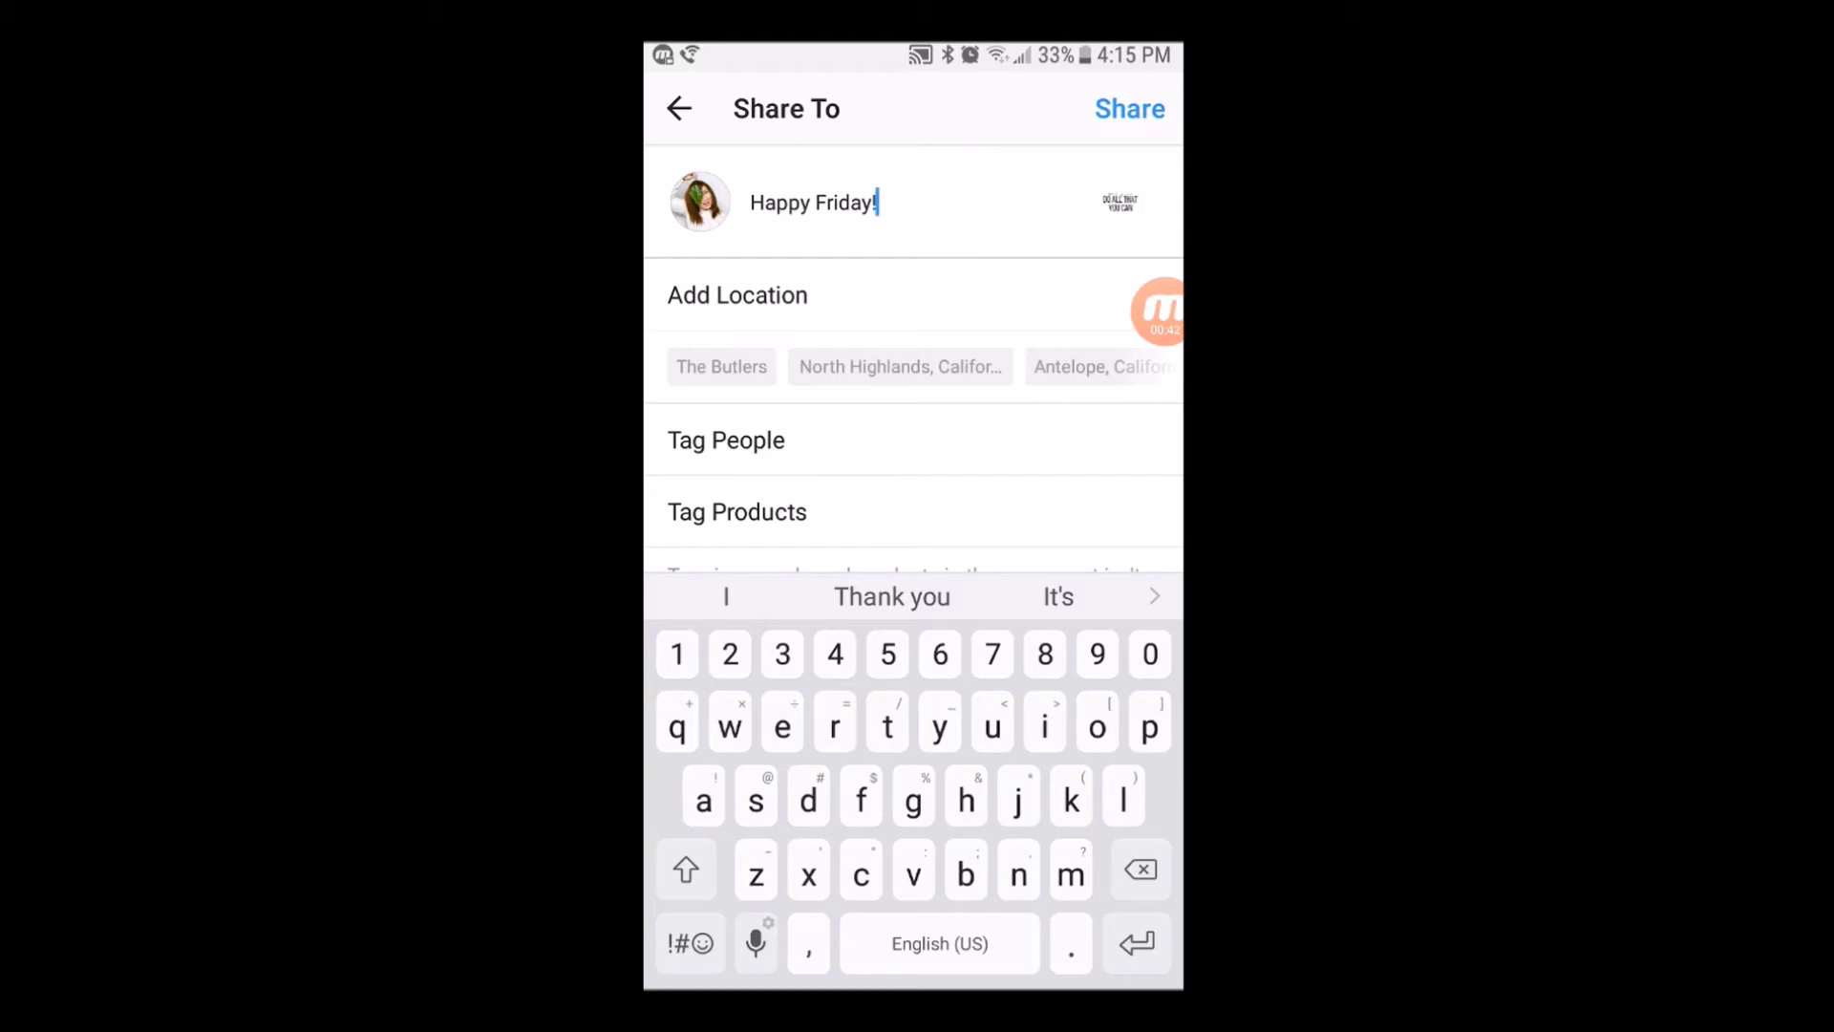
click(679, 107)
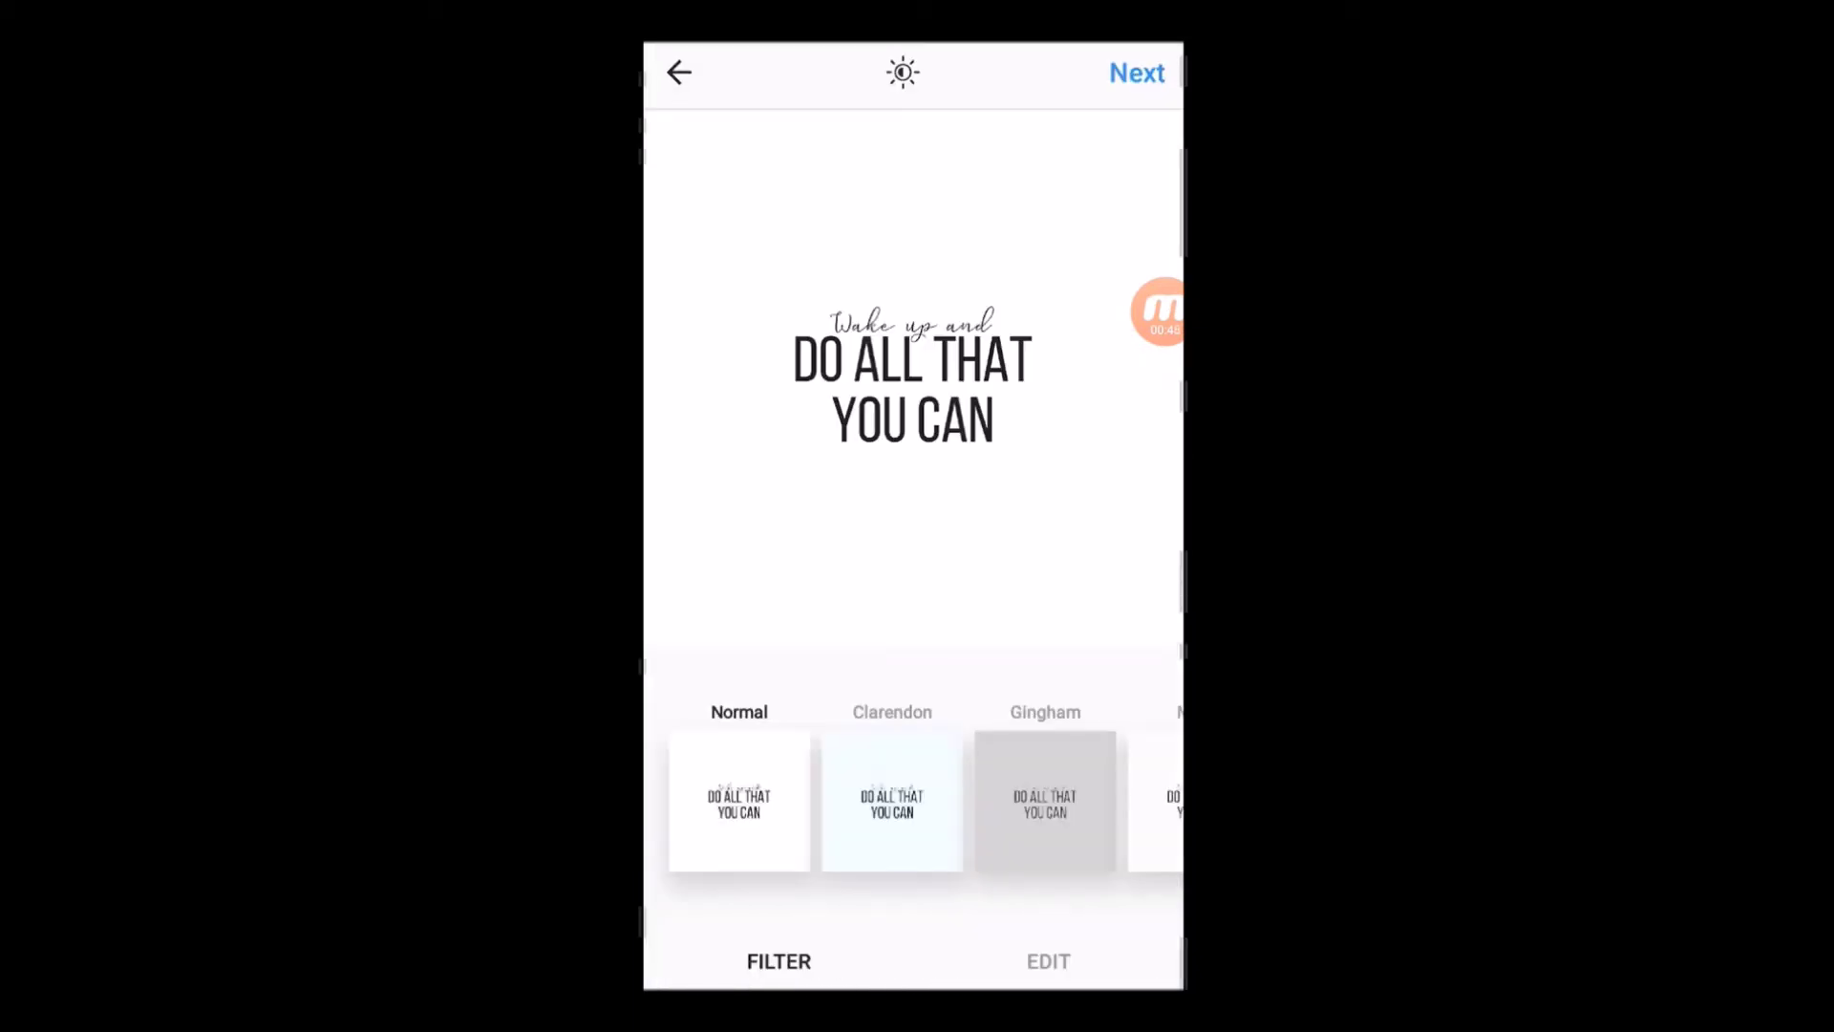
click(679, 72)
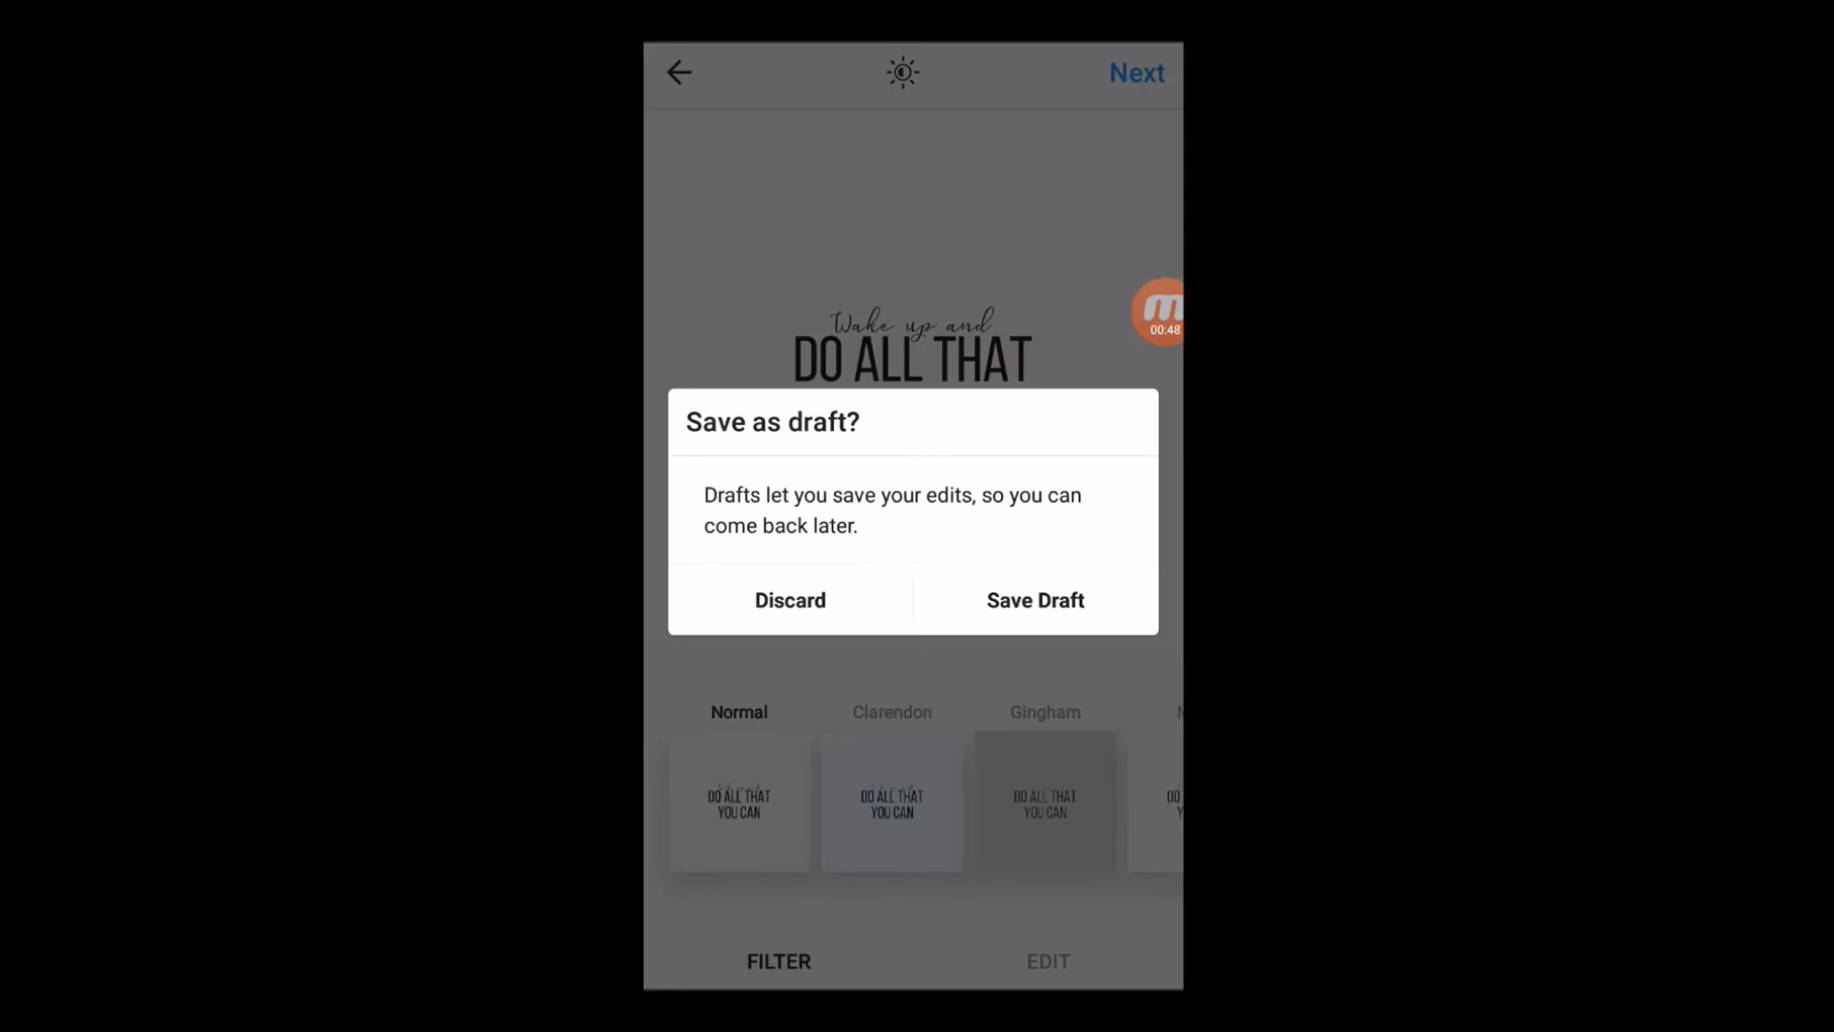
click(1035, 599)
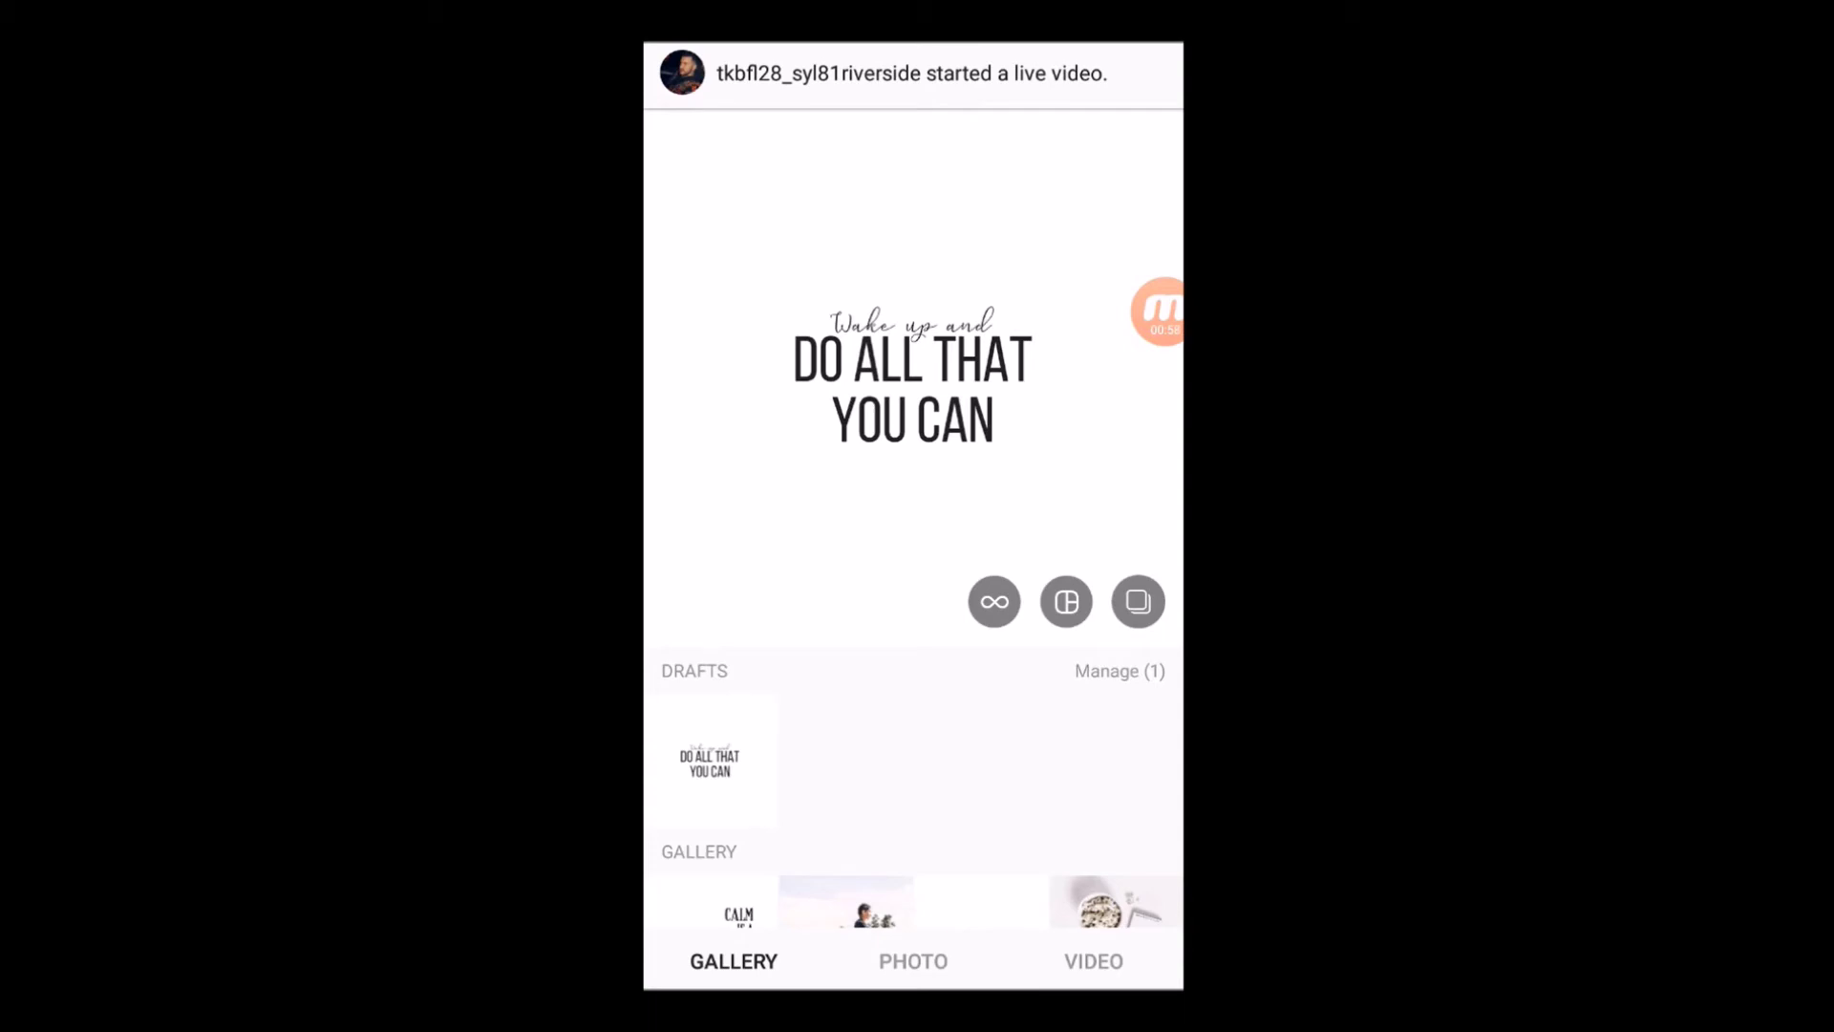
scroll(913, 574, down, 5)
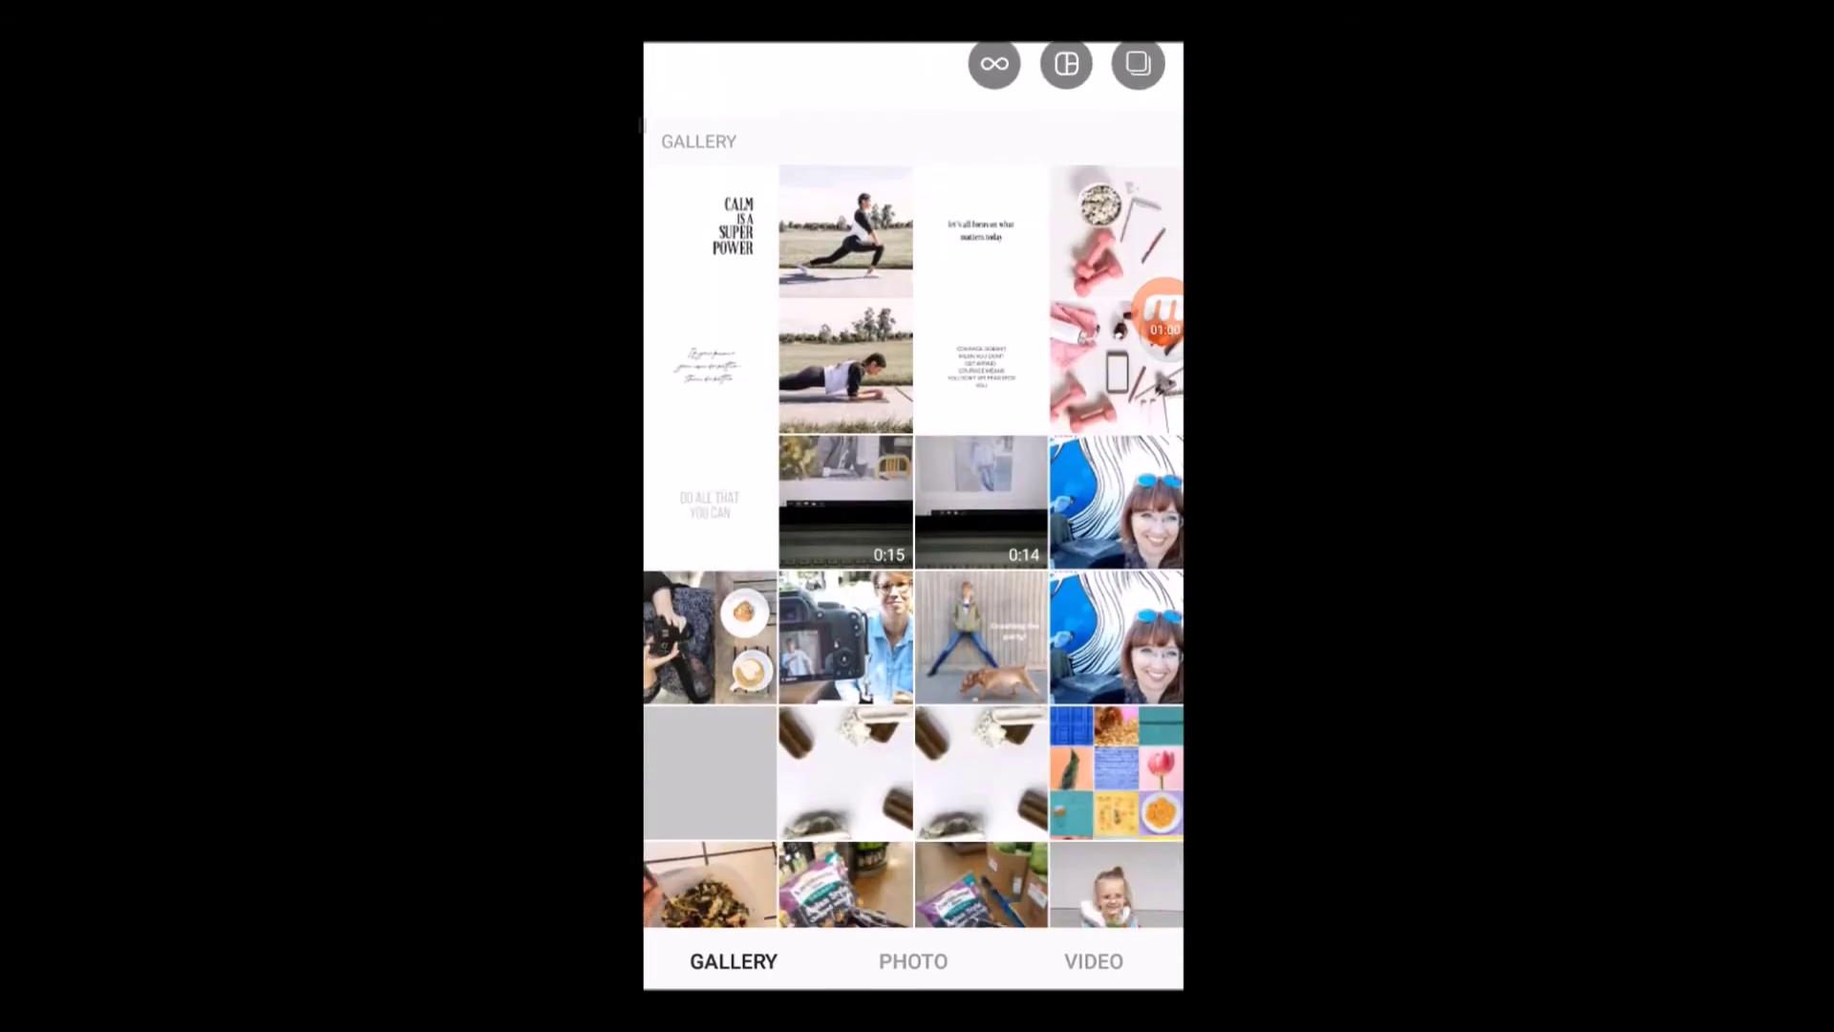
Choose the pink fitness flat-lay photo, skip past filters, and open its caption field
click(1116, 365)
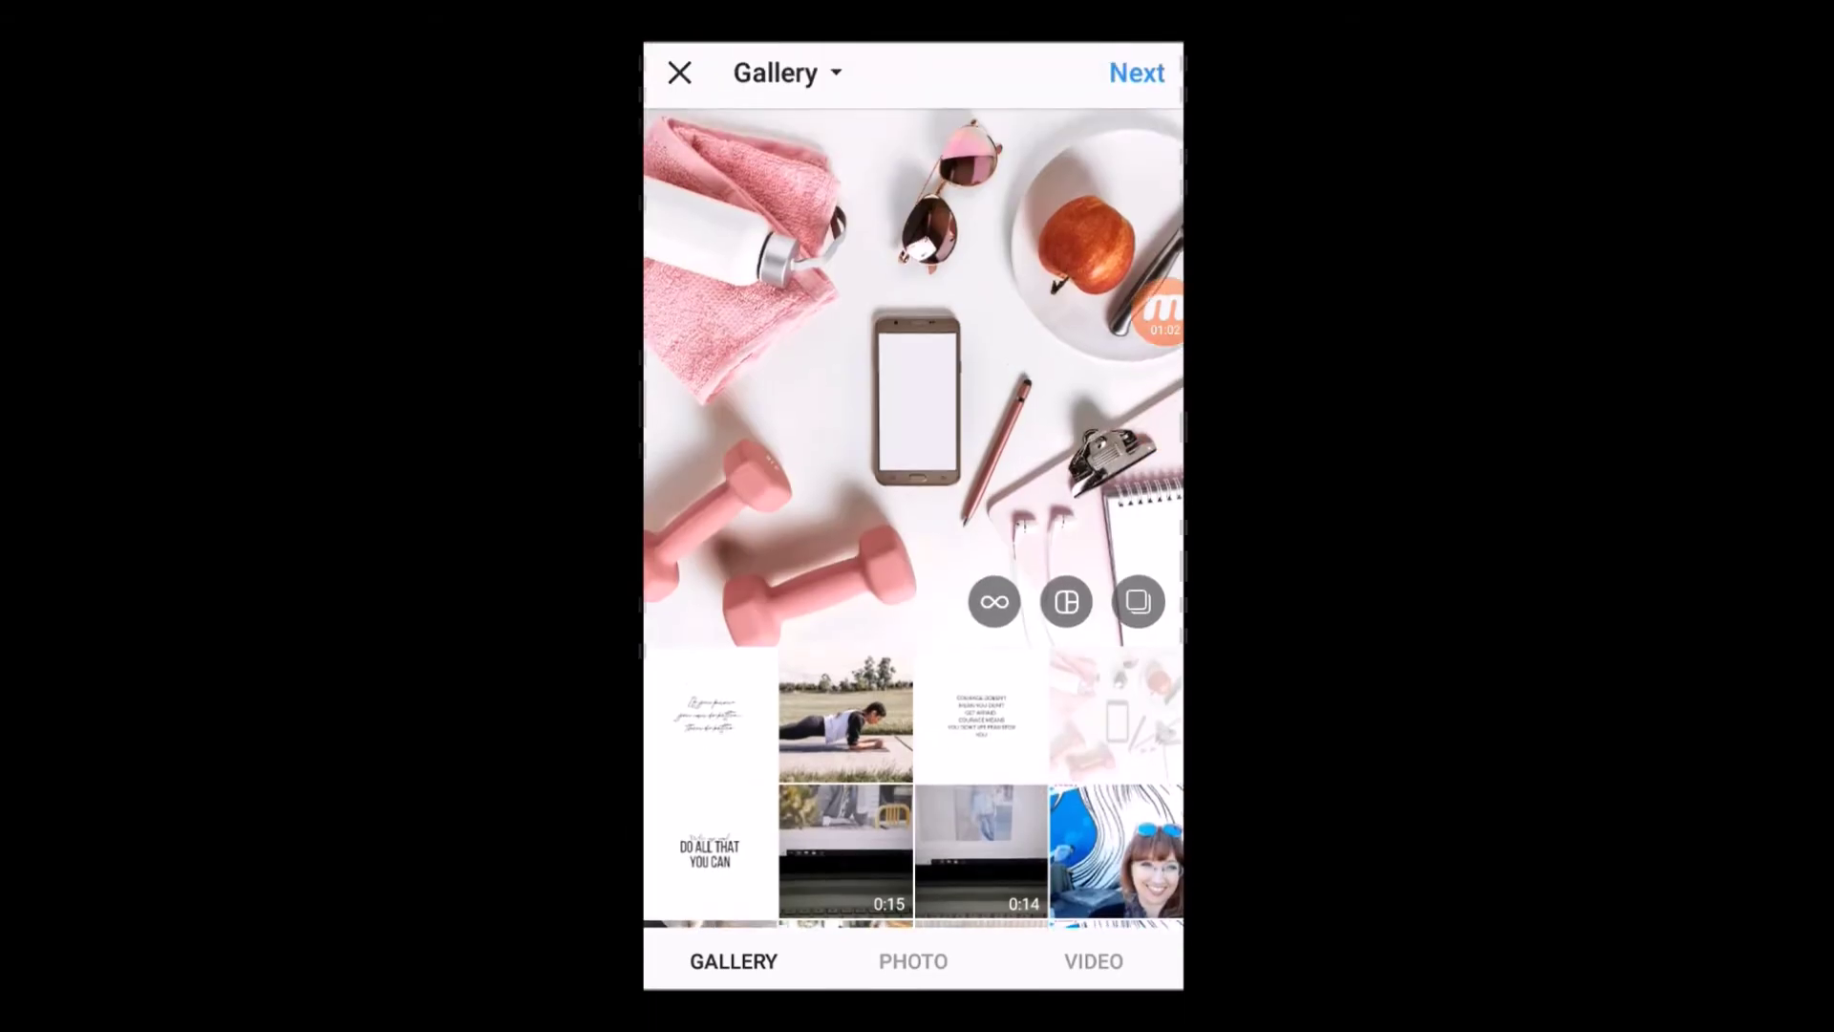
click(1136, 72)
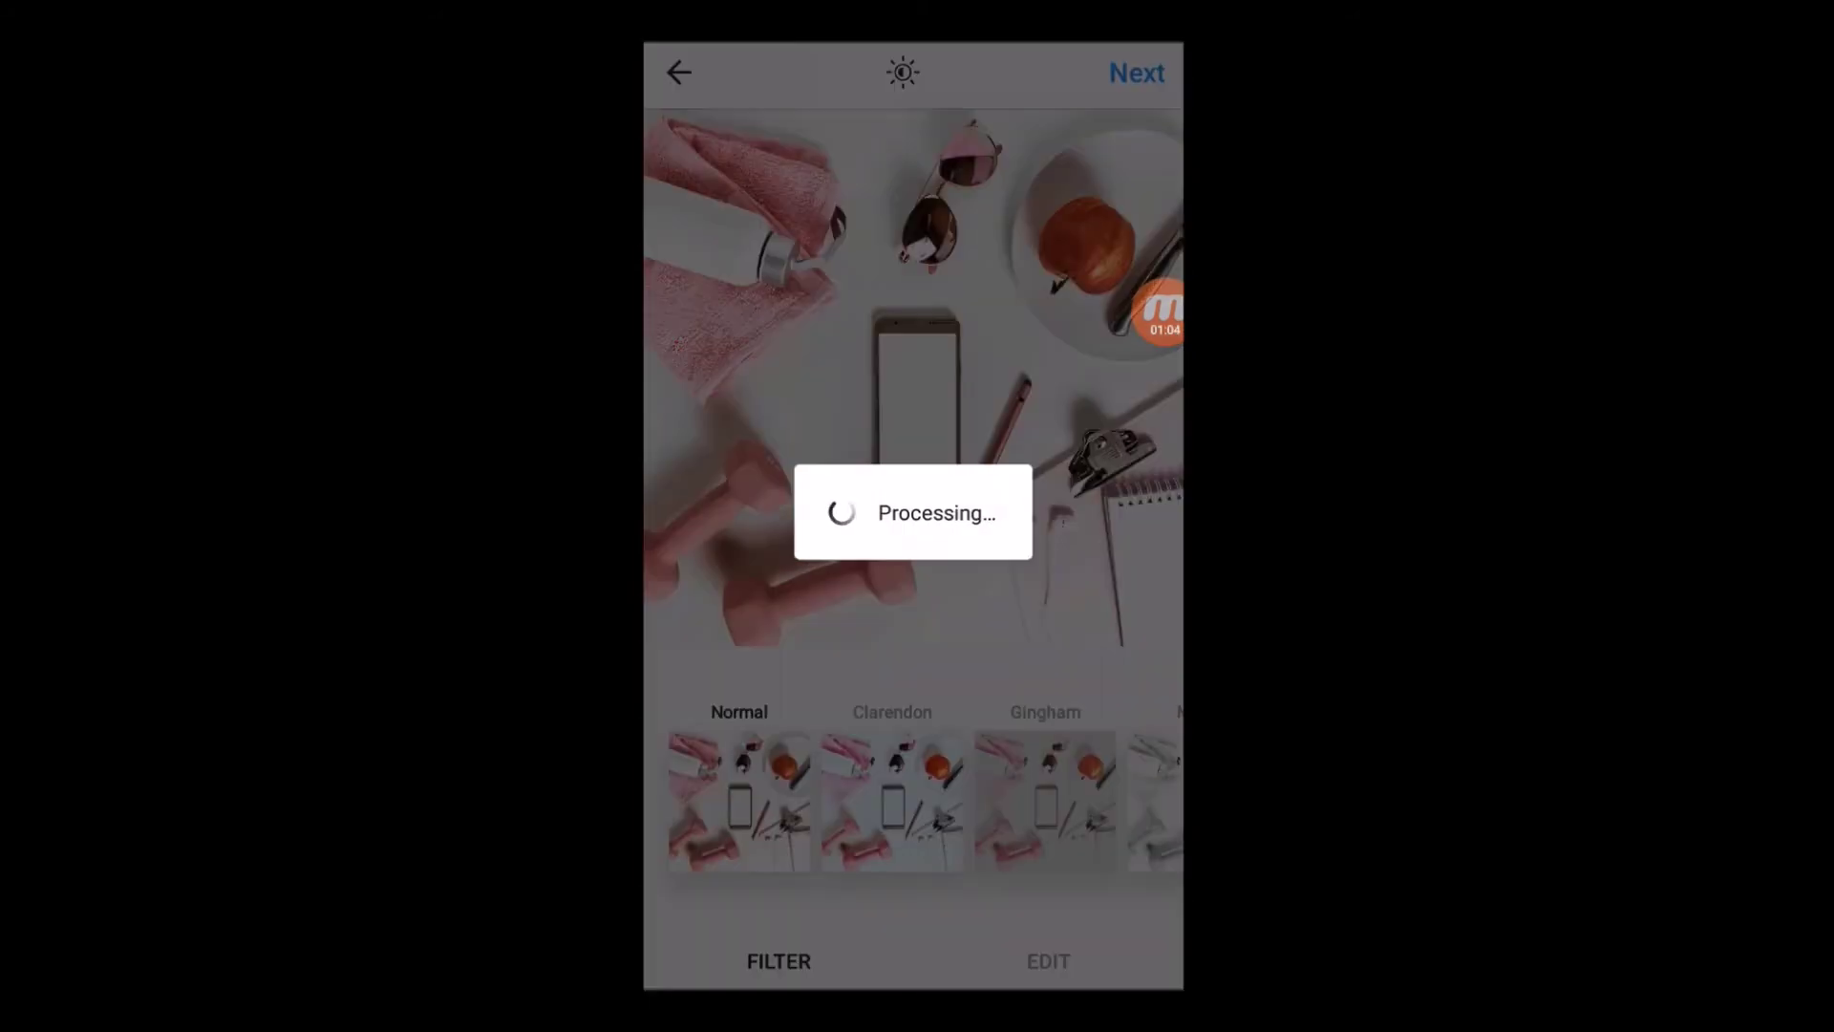
click(826, 202)
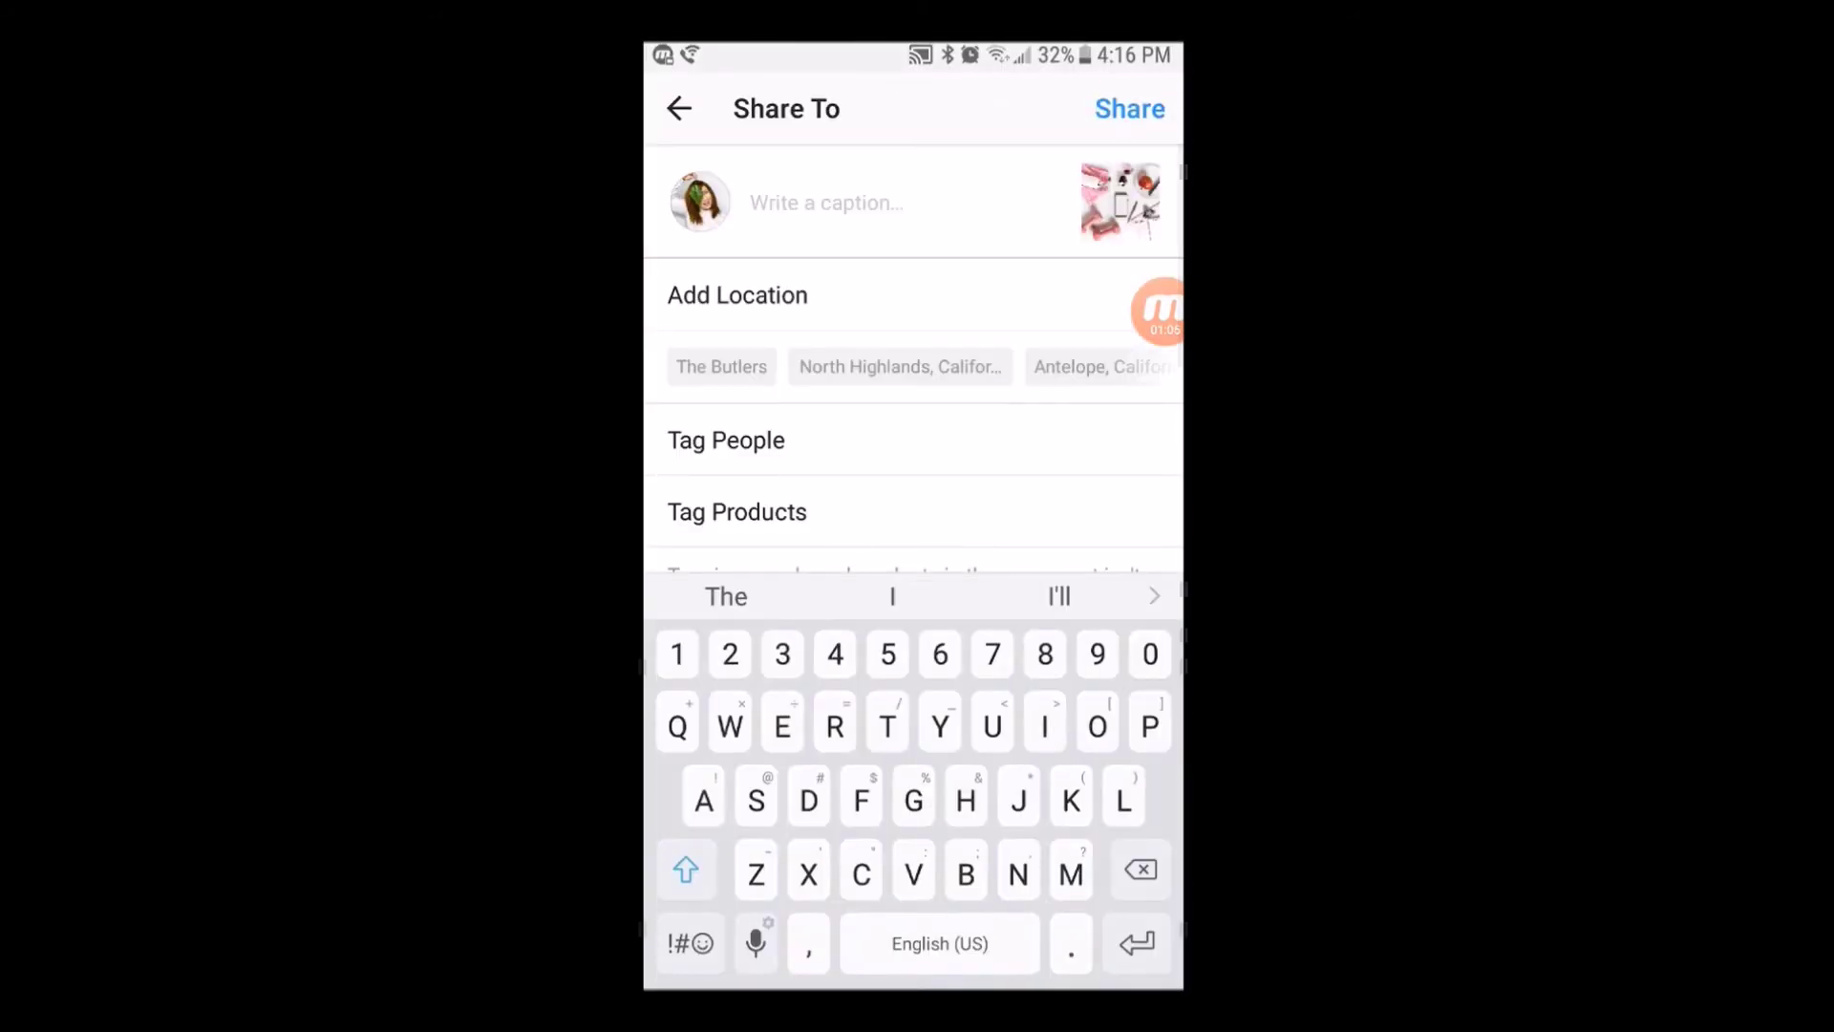
text(Hop)
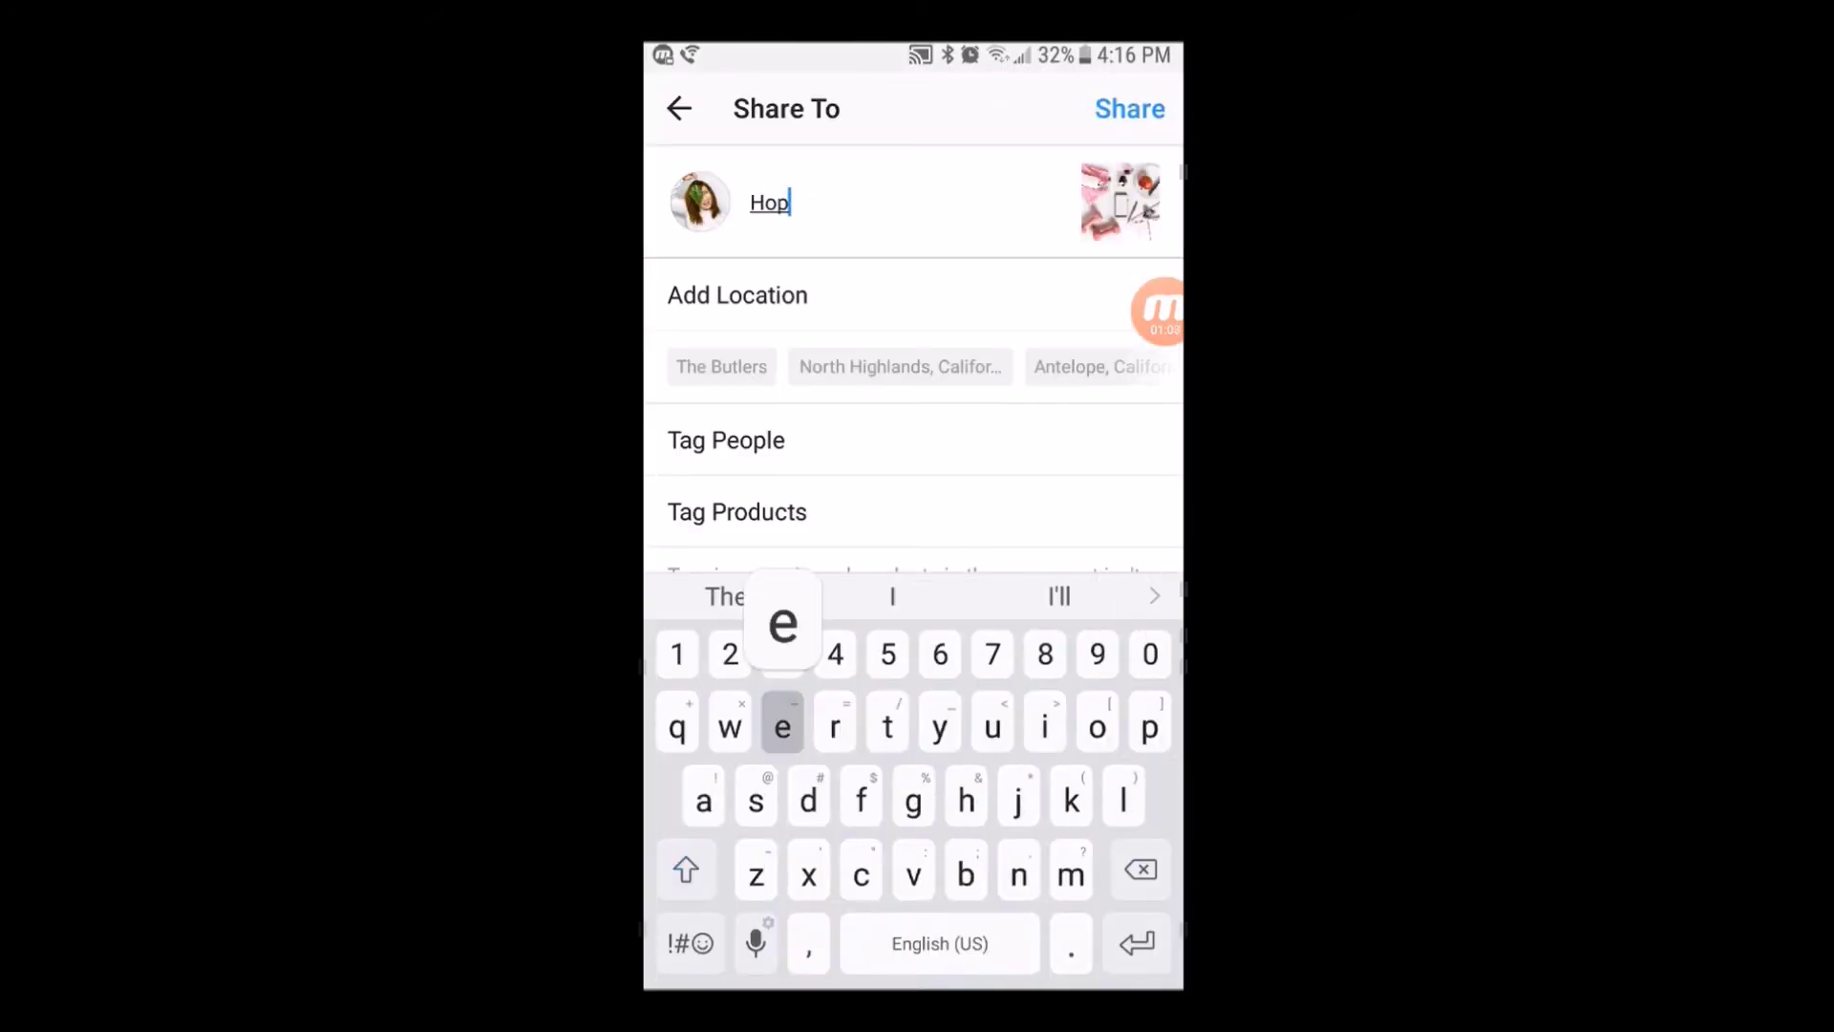
text(e you're )
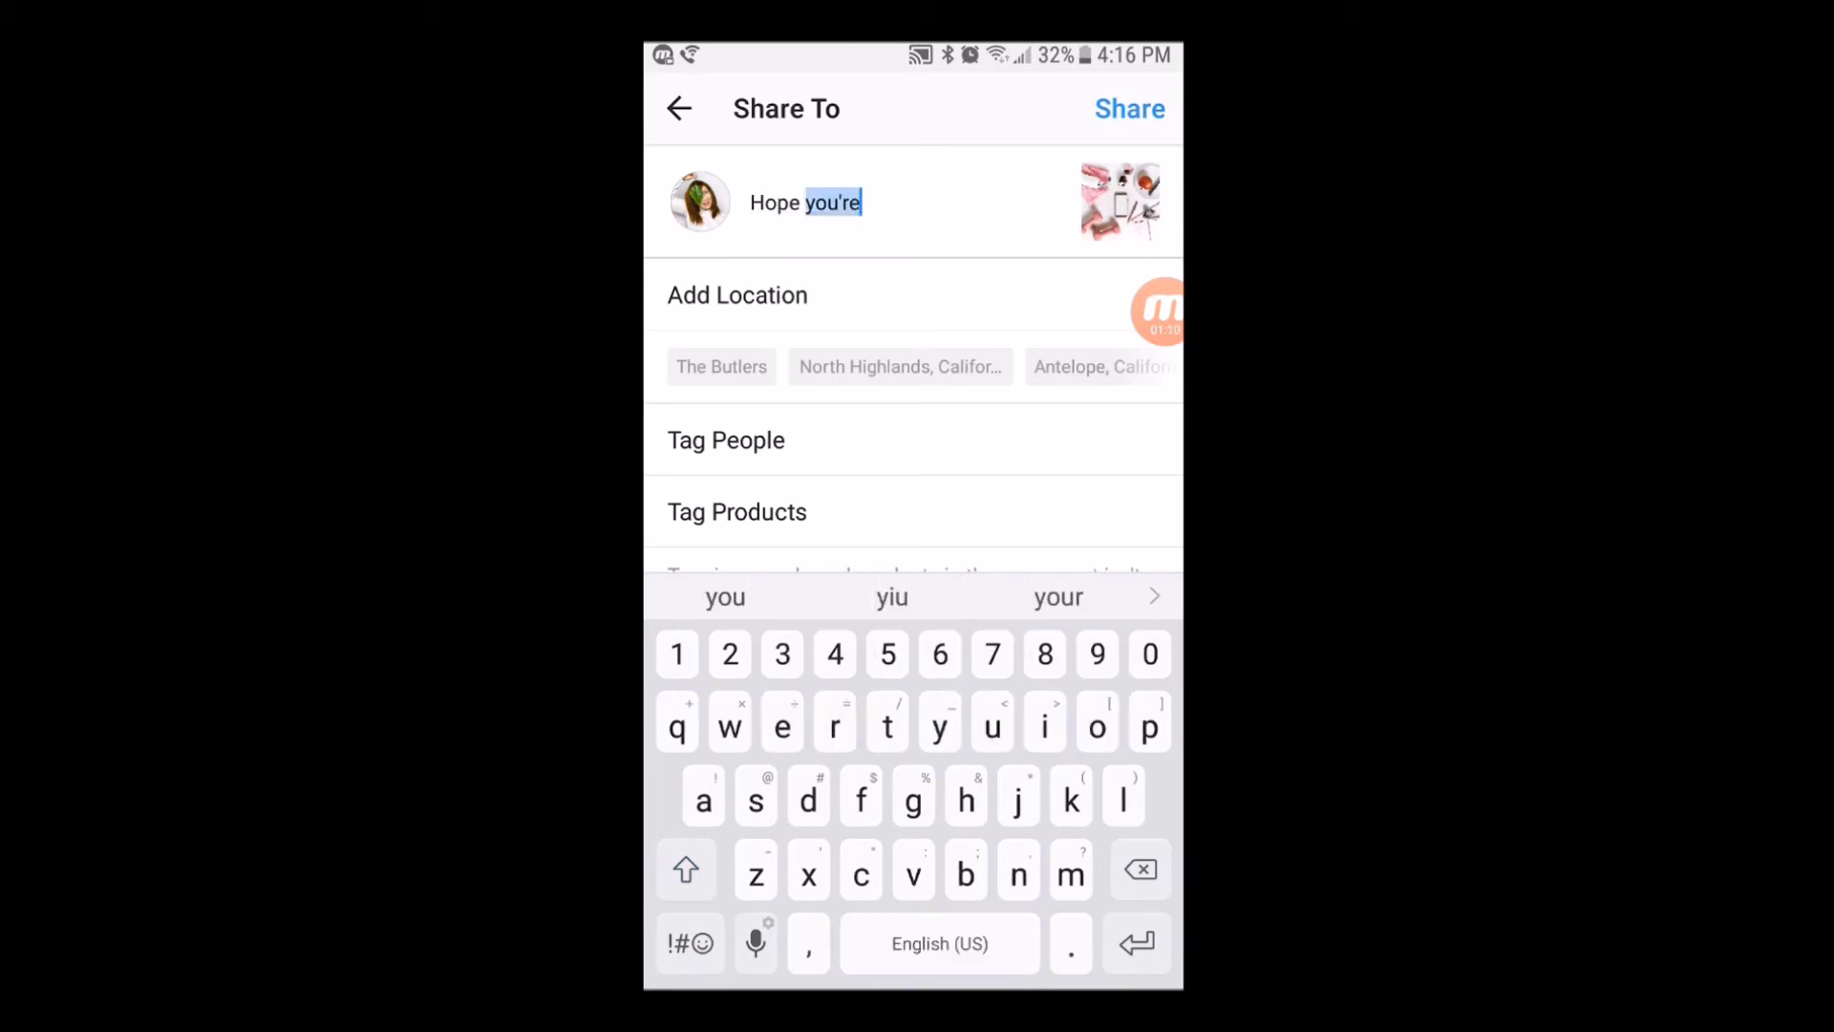
text(having )
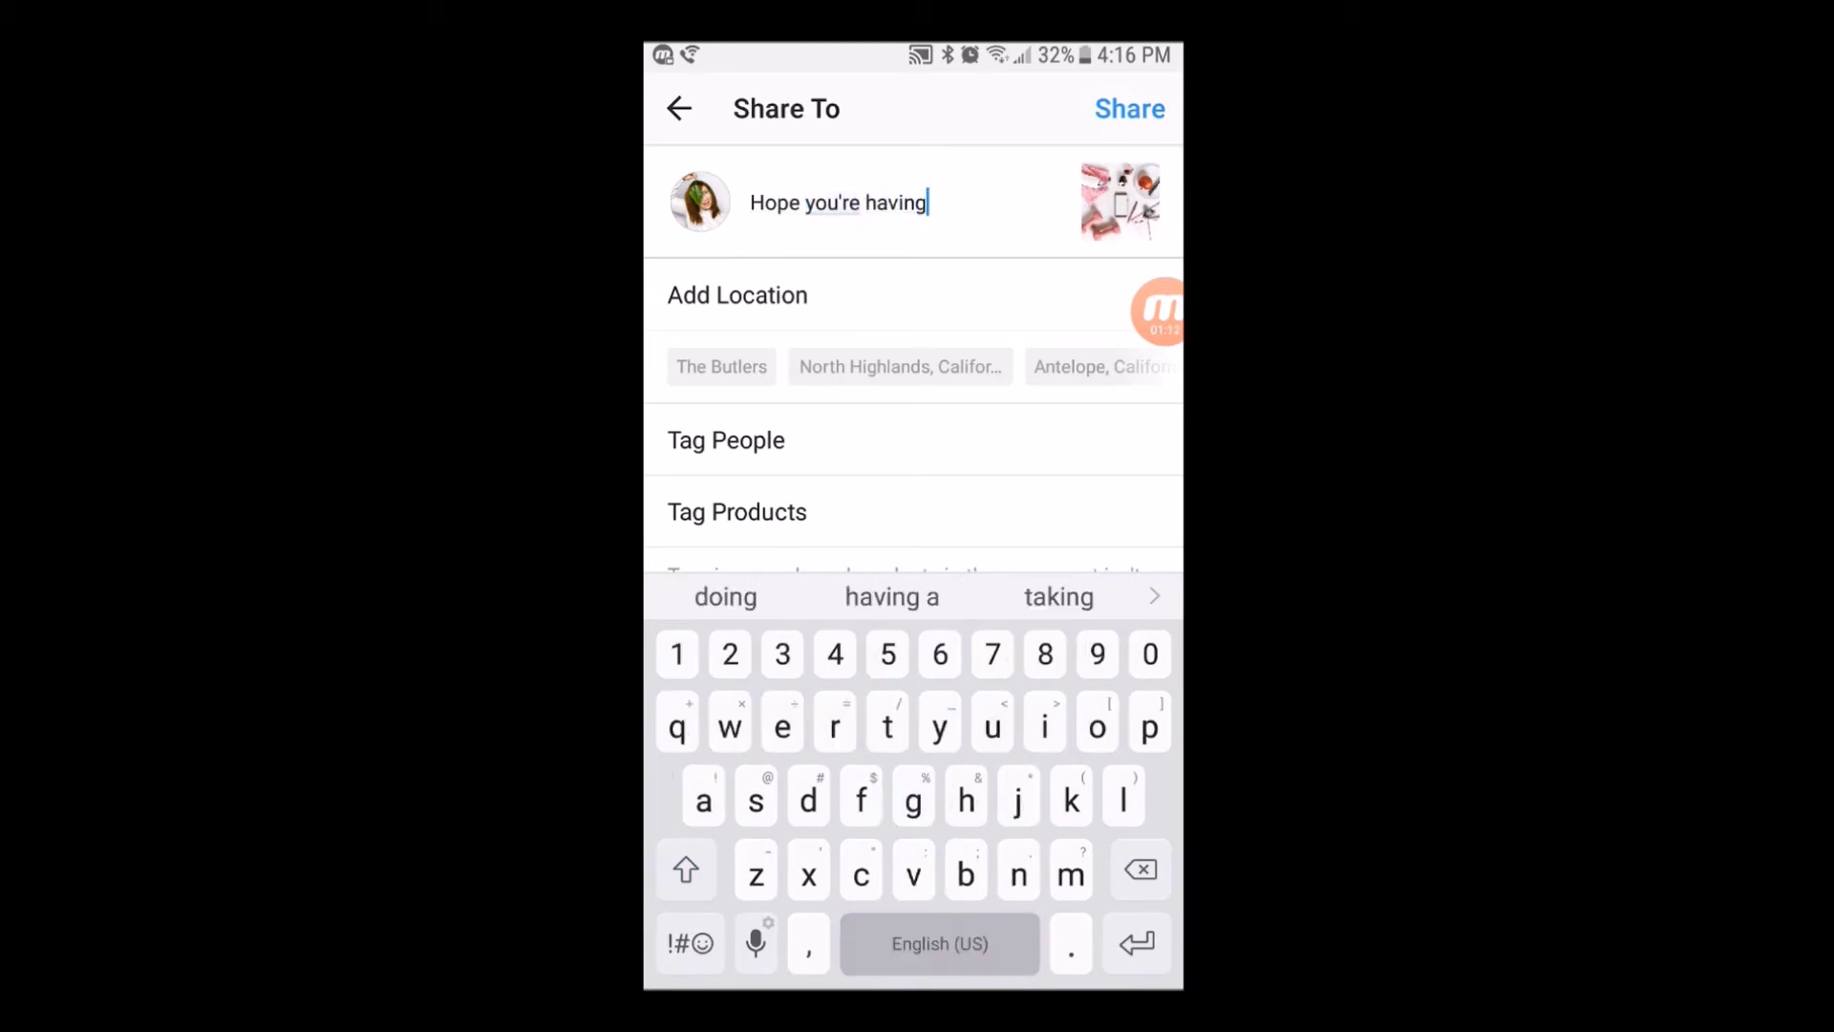
text(during)
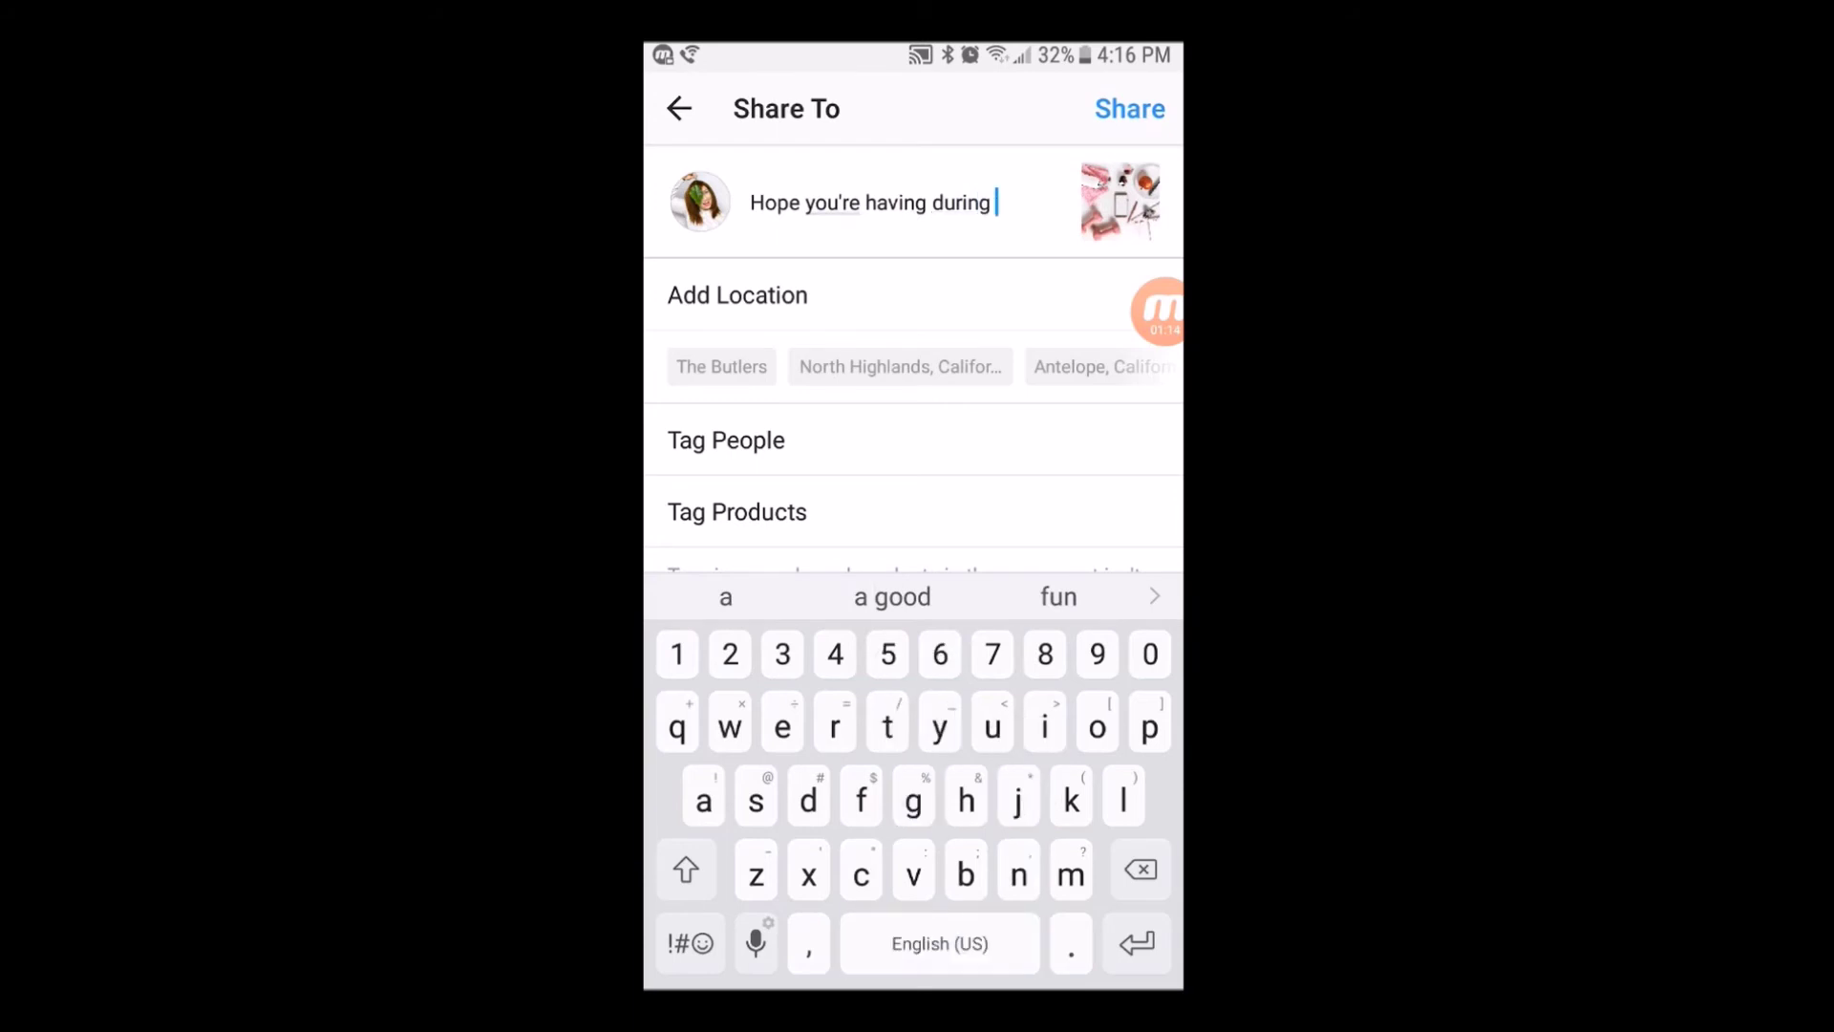